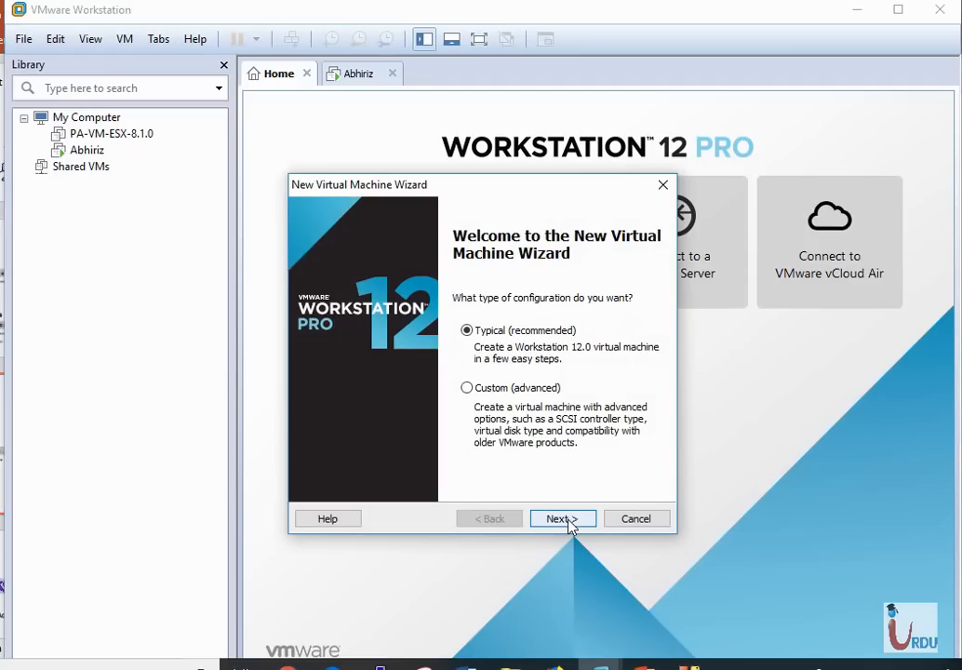
Select the Check Point R77.30 ISO as the installer disc image file
left_click(569, 522)
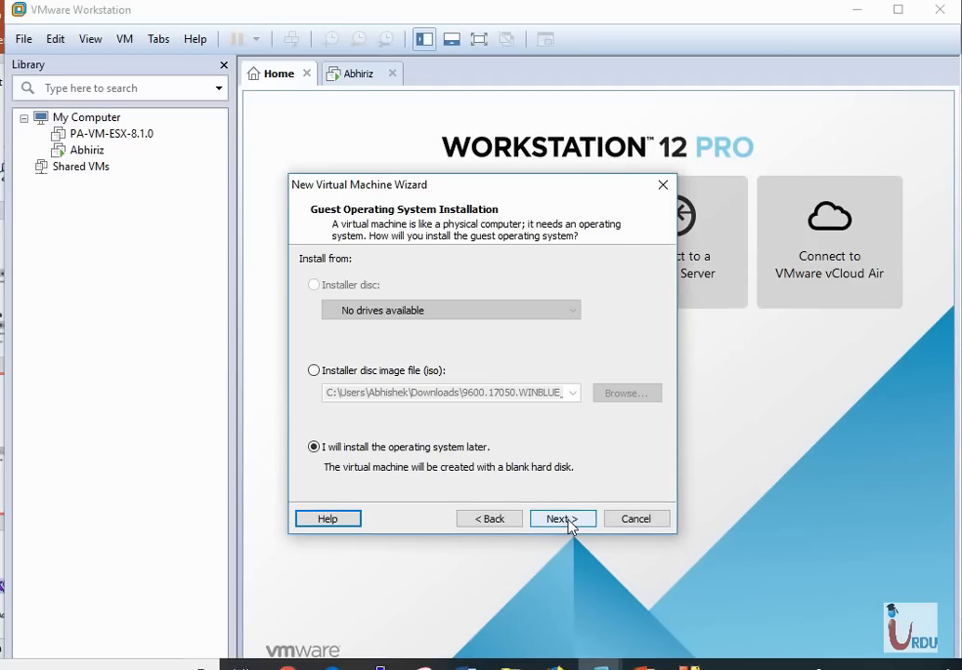
left_click(317, 374)
left_click(316, 371)
left_click(616, 401)
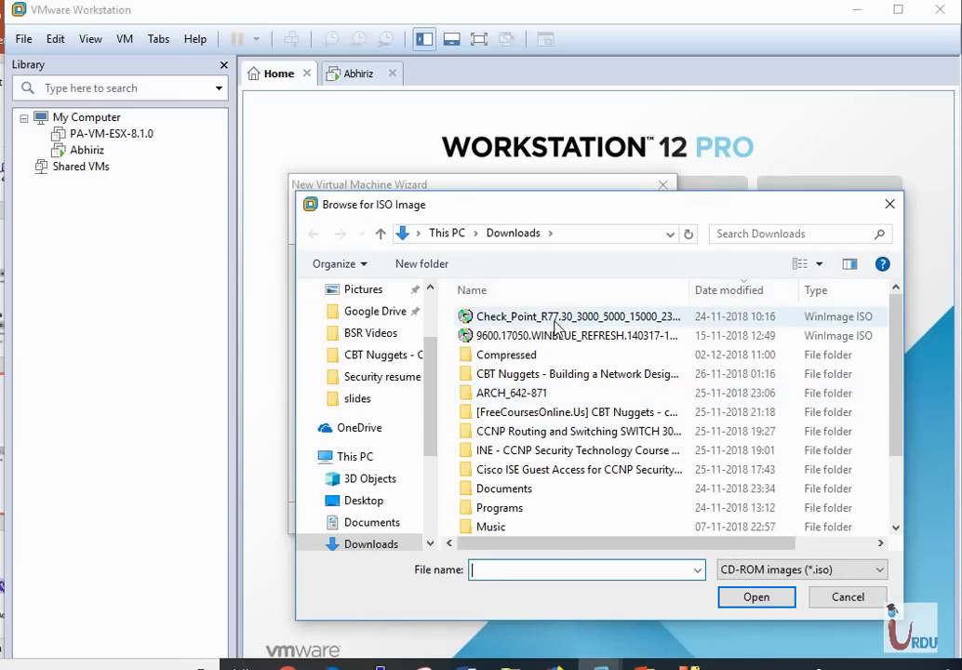
double_click(556, 318)
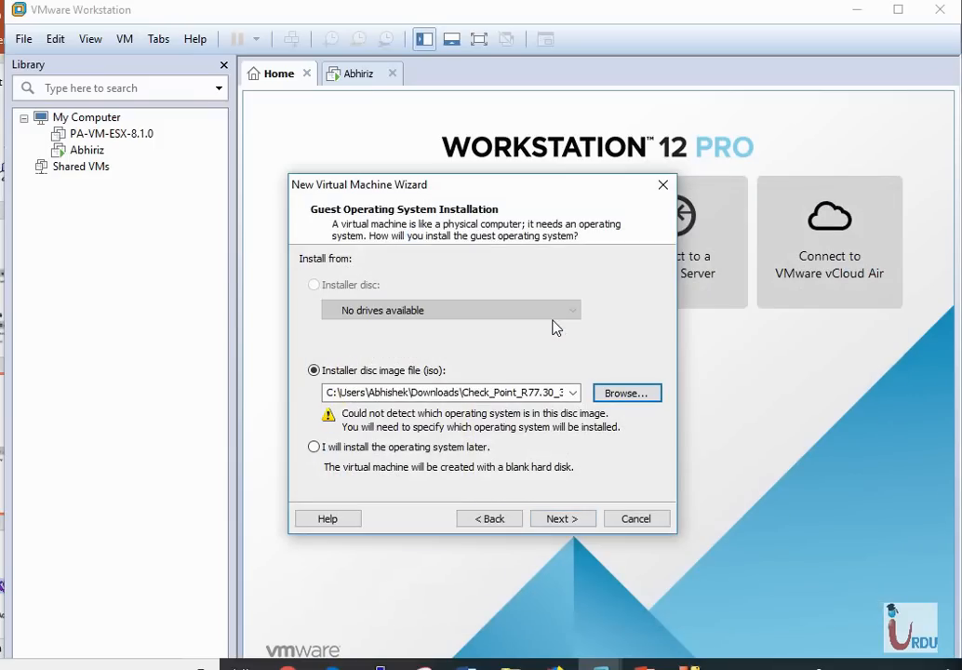
Set the guest operating system to Linux, Red Hat Enterprise Linux 6 64-bit
left_click(561, 518)
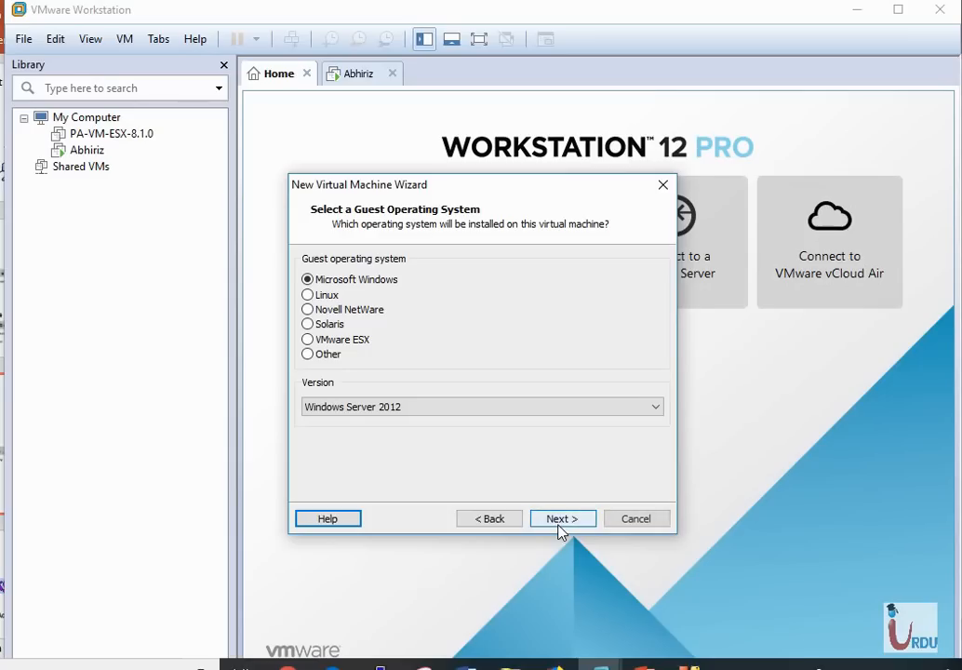
left_click(309, 295)
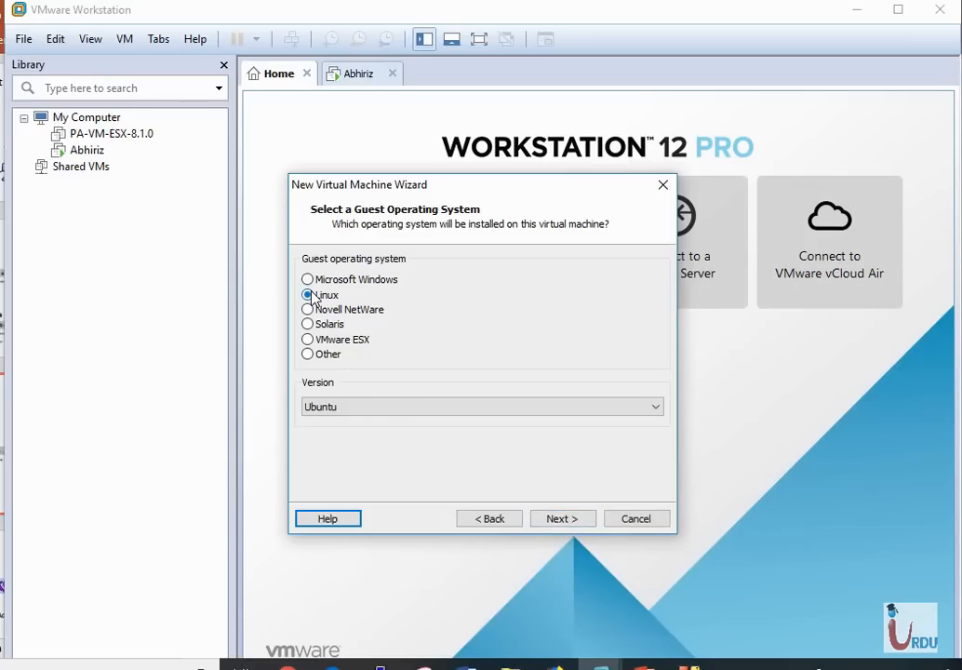
left_click(585, 407)
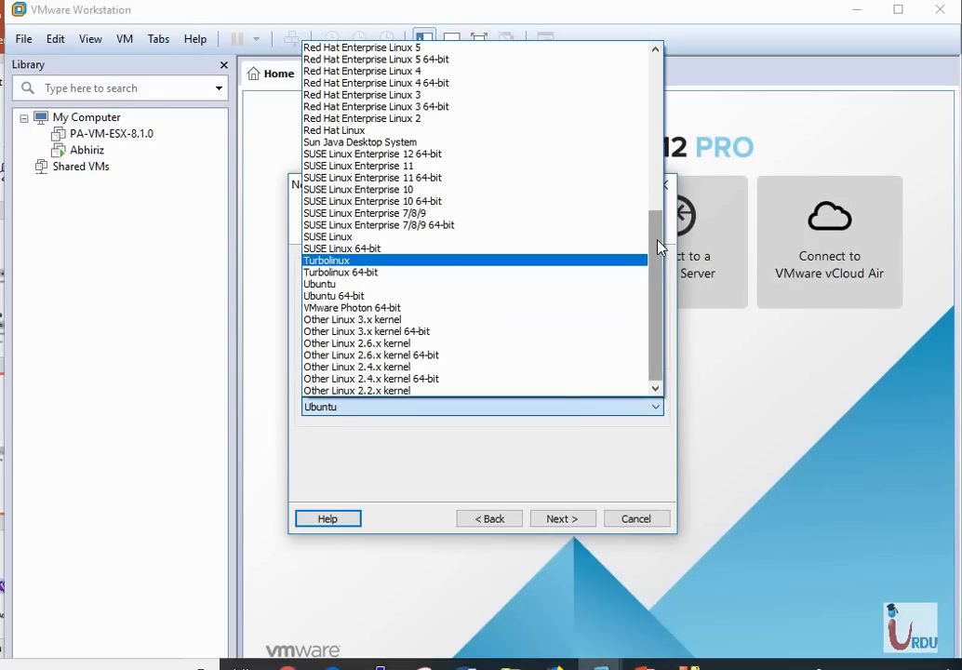
left_click_drag(659, 247, 658, 174)
left_click(577, 166)
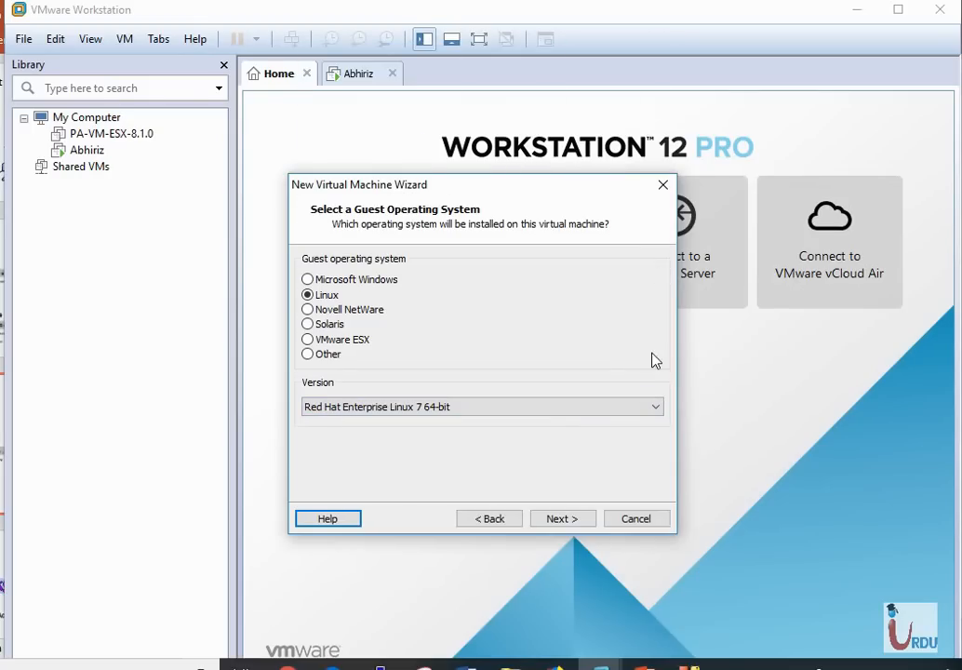
left_click(639, 413)
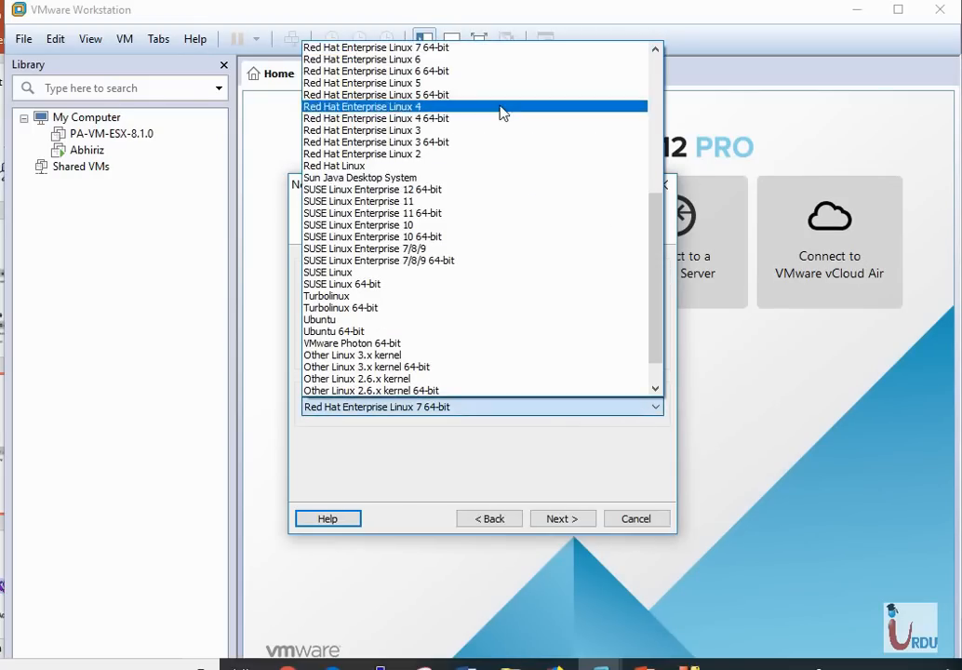
left_click(489, 72)
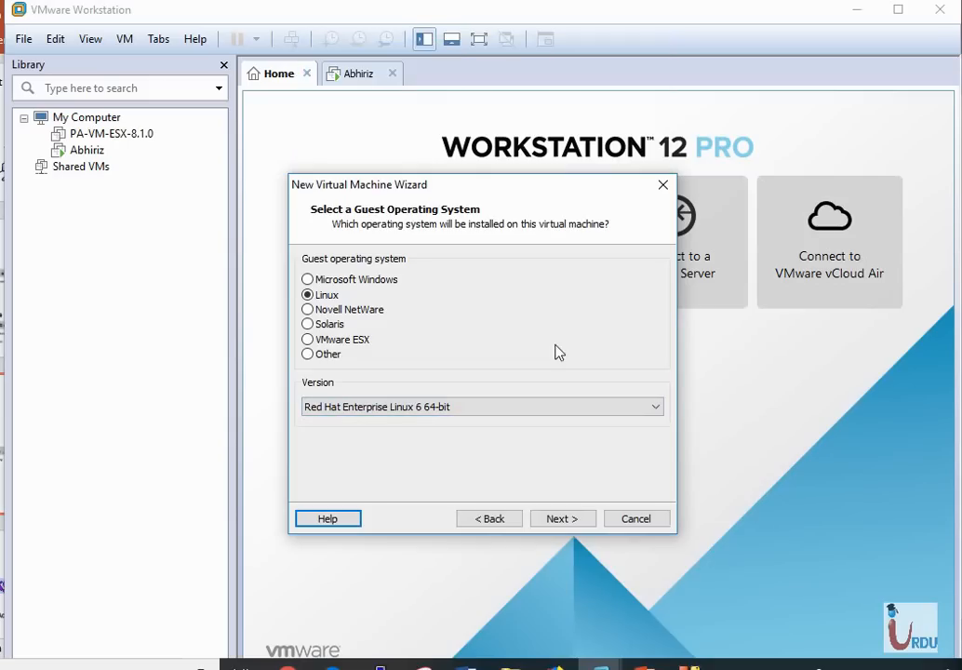
left_click(579, 523)
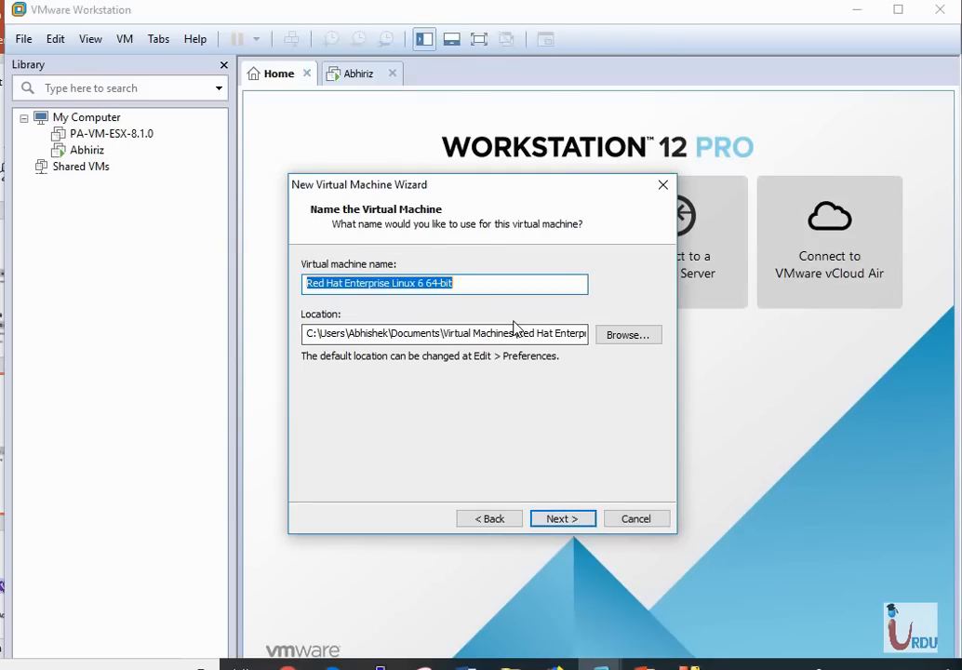
Name the virtual machine CP-FW and store it in E:\CP-GW
key("BackSpace")
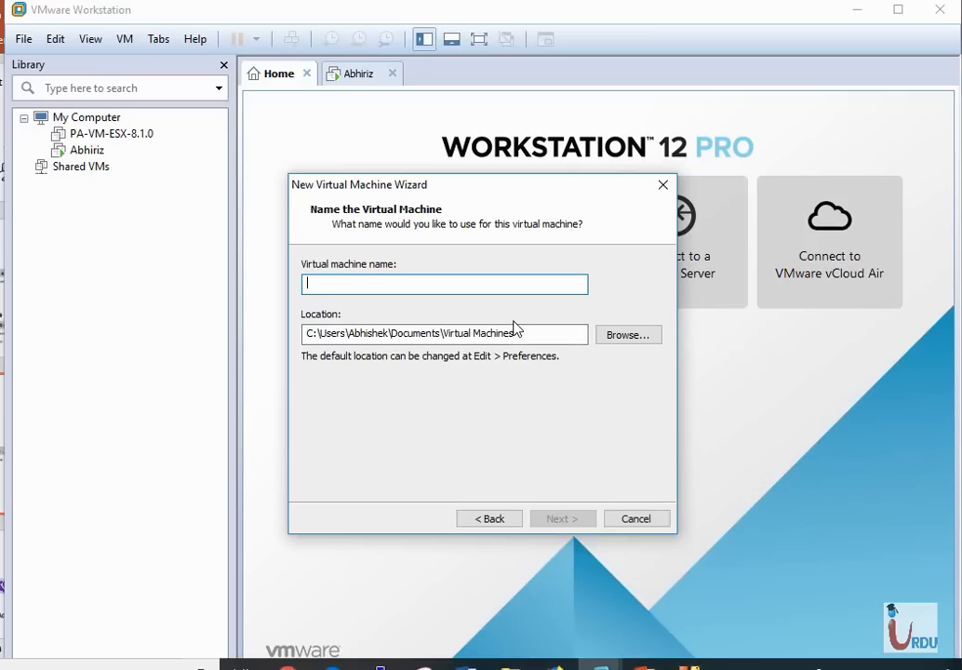
type("CP-FW")
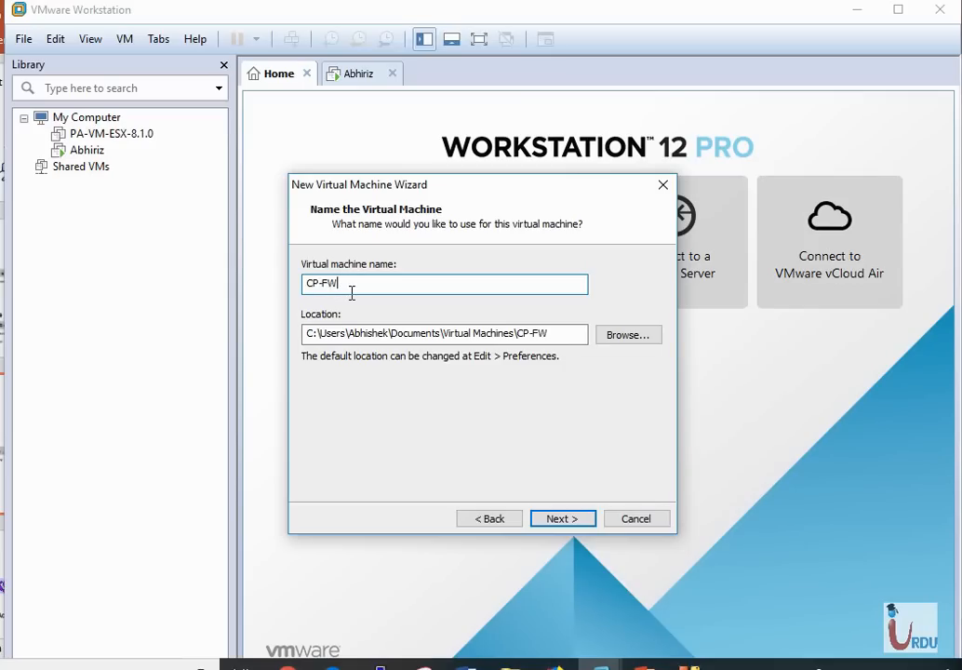
left_click(625, 335)
left_click_drag(608, 420, 608, 419)
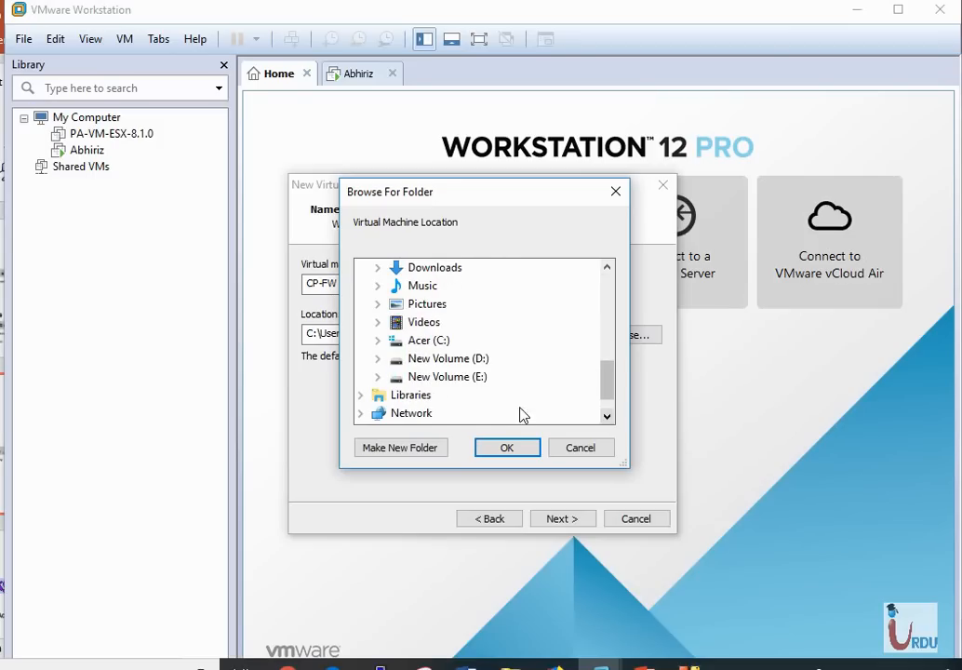
double_click(465, 378)
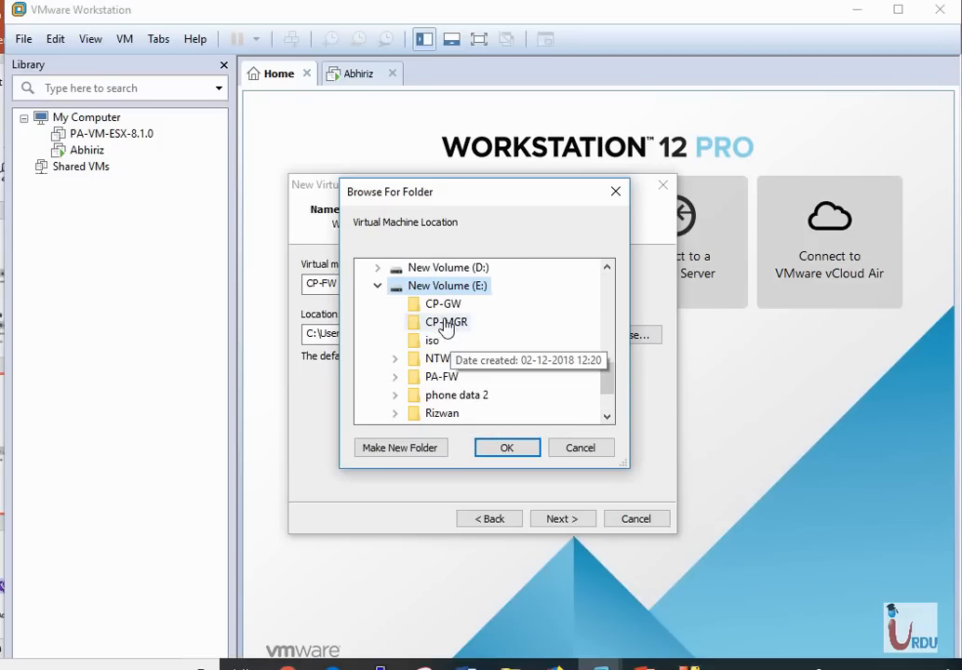
left_click(445, 306)
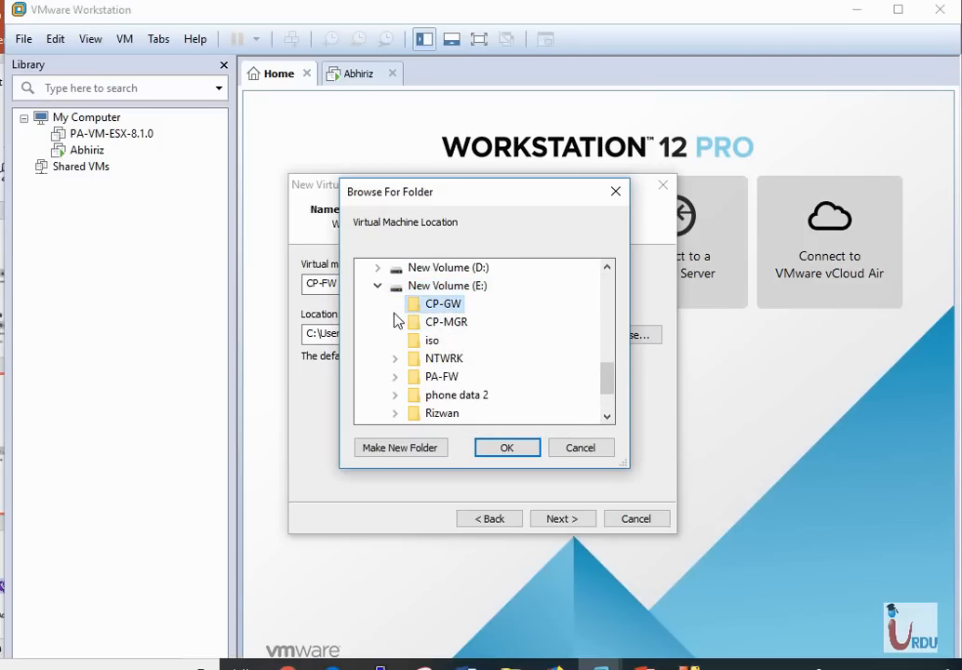
left_click(515, 451)
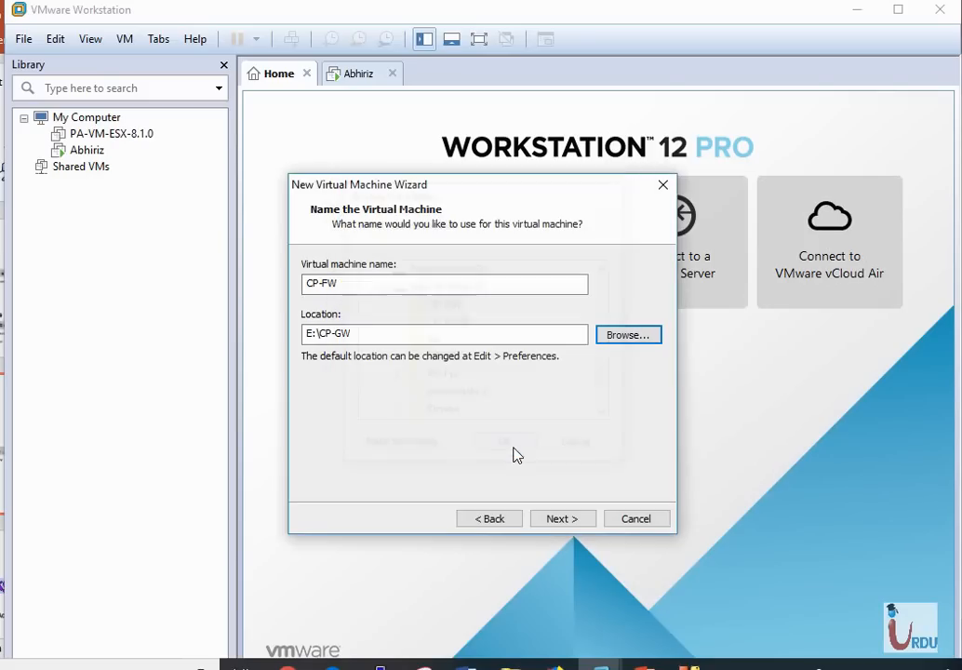
left_click(563, 523)
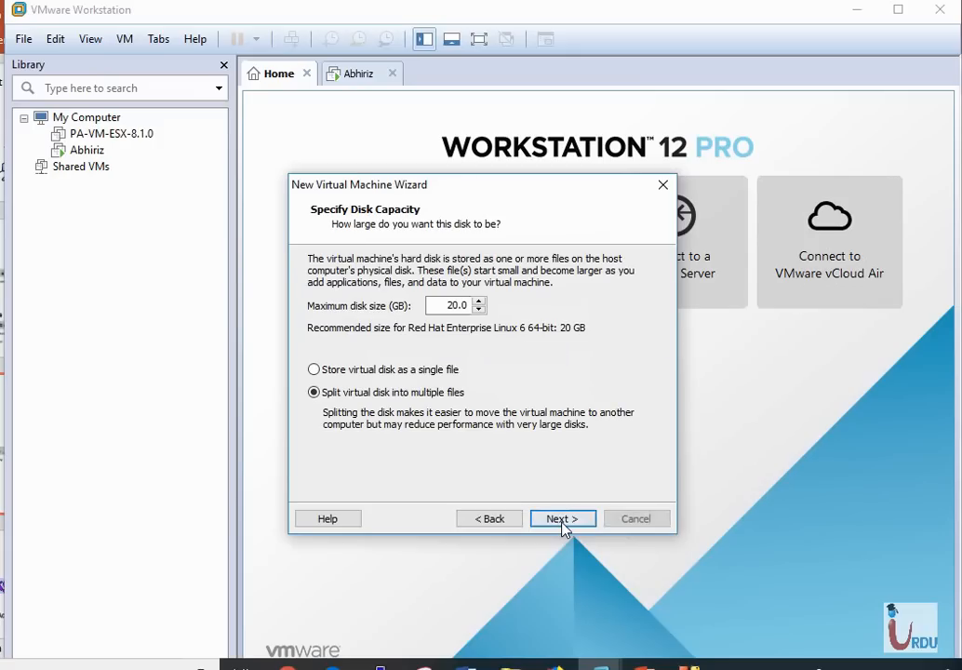
Give the VM a 50 GB disk stored as a single file, then open Customize Hardware
left_click(455, 305)
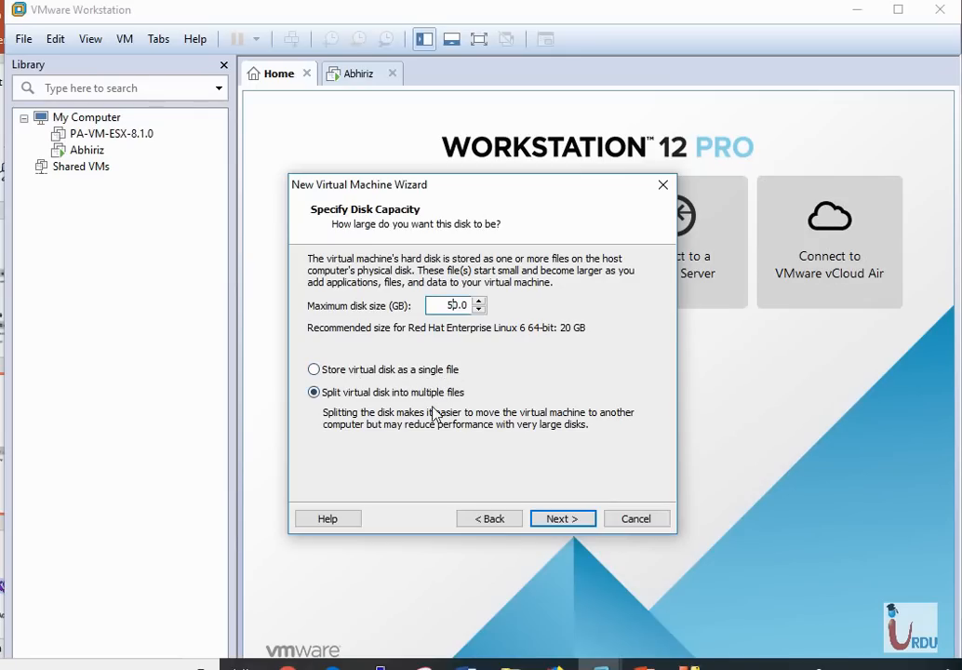
left_click(316, 370)
left_click(561, 518)
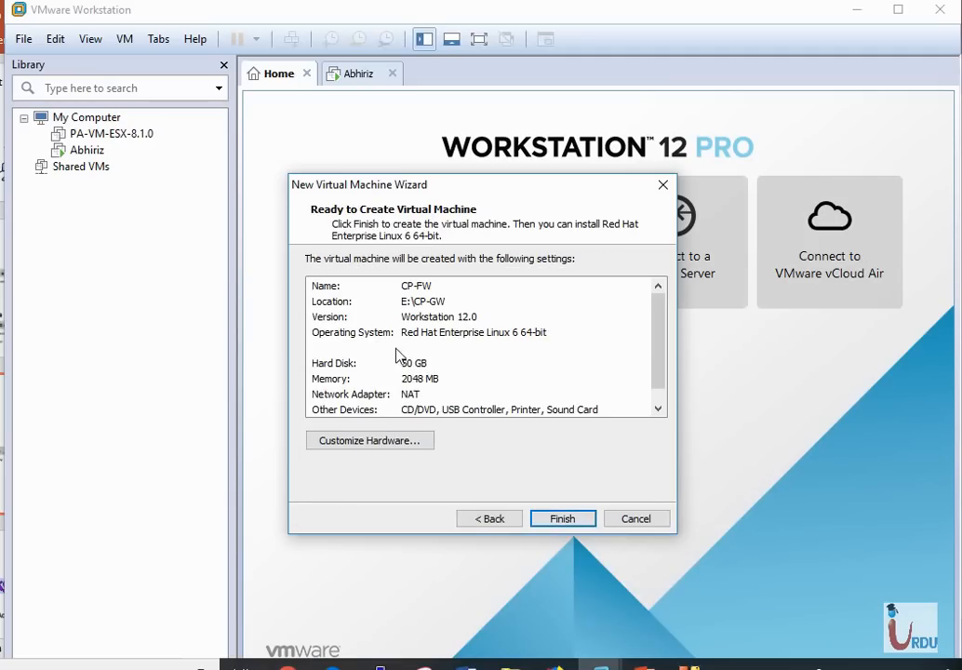
left_click_drag(657, 357, 657, 305)
left_click(372, 443)
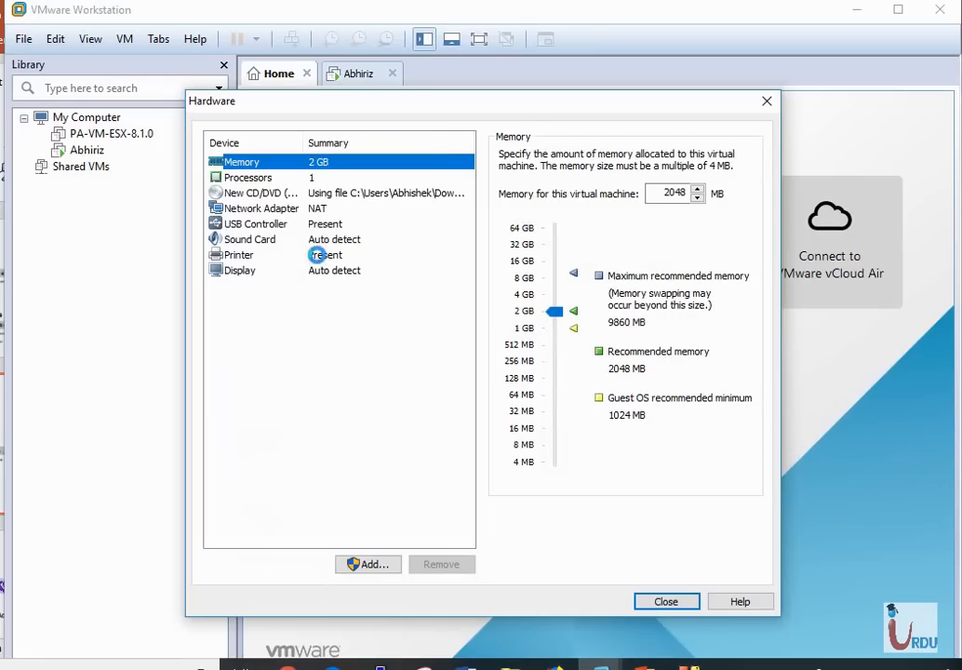
Remove the printer, sound card, USB controller and NAT network adapter from CP-FW's hardware
left_click(321, 254)
left_click(449, 565)
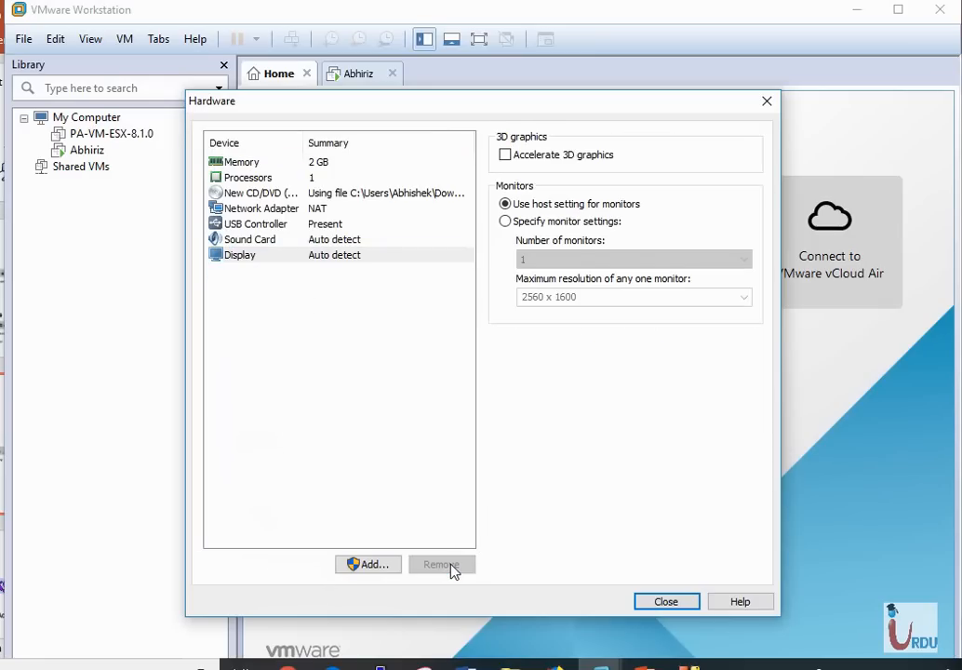
left_click(275, 244)
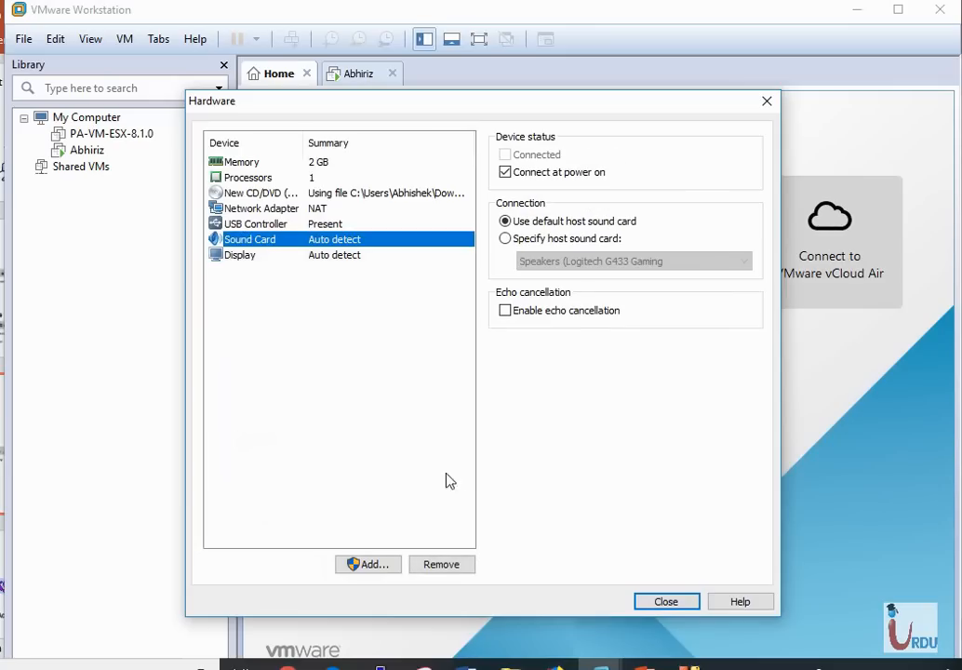
left_click(447, 562)
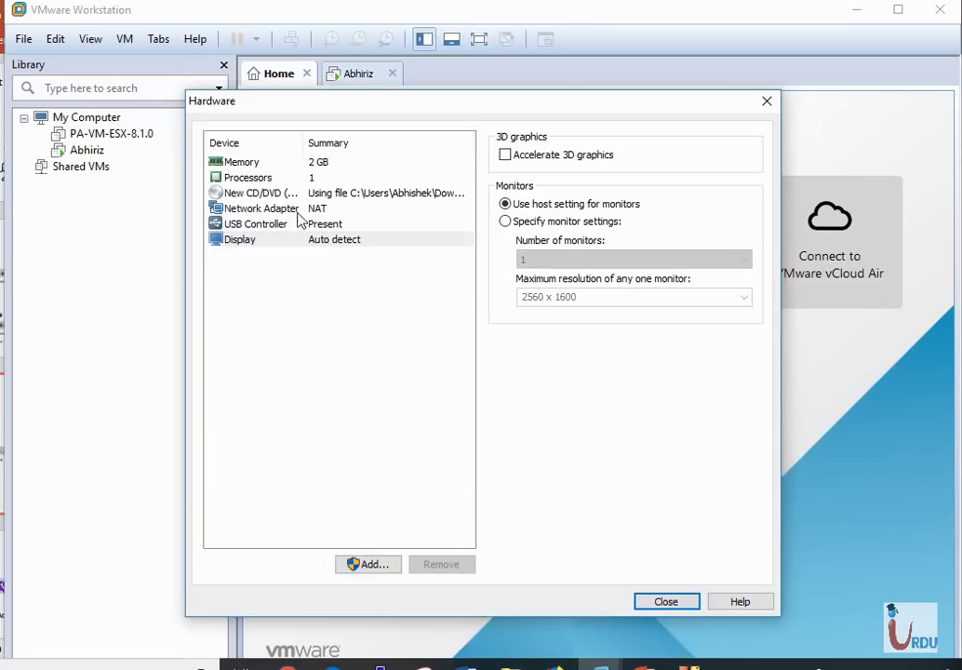
left_click(281, 224)
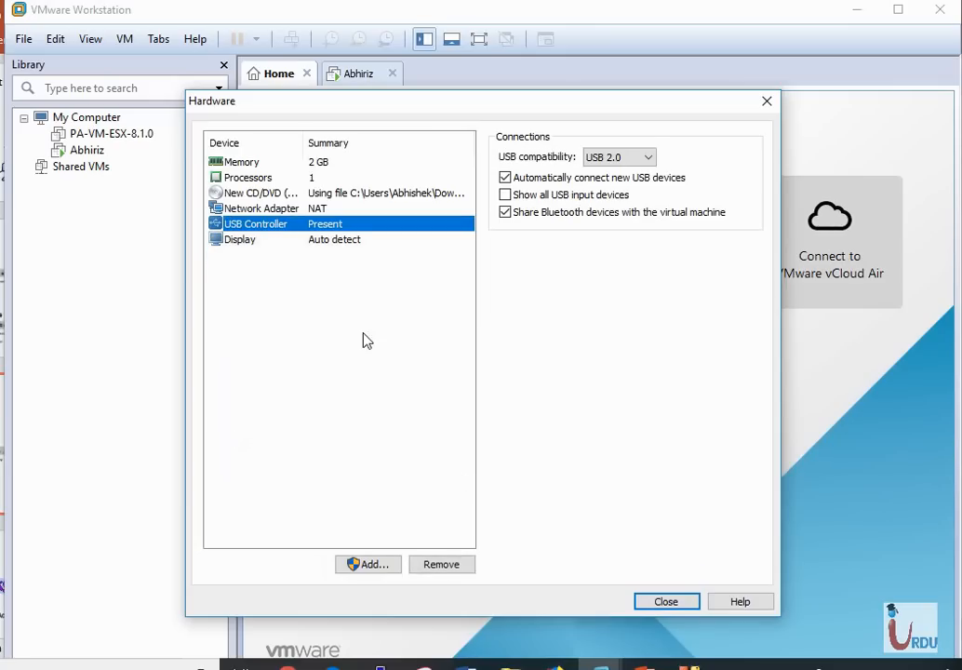
left_click(443, 564)
left_click(258, 209)
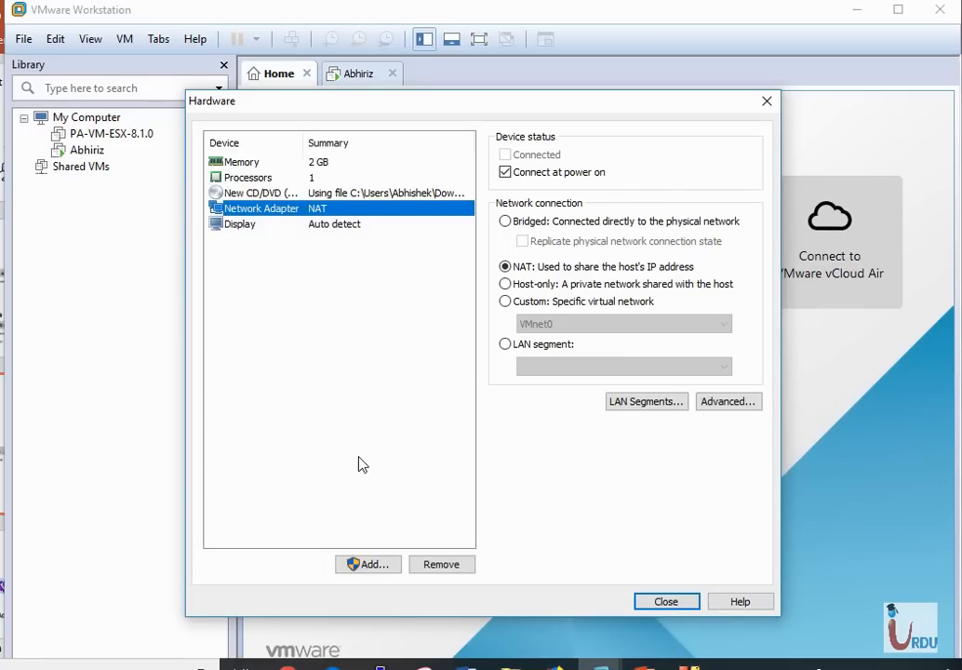
left_click(443, 564)
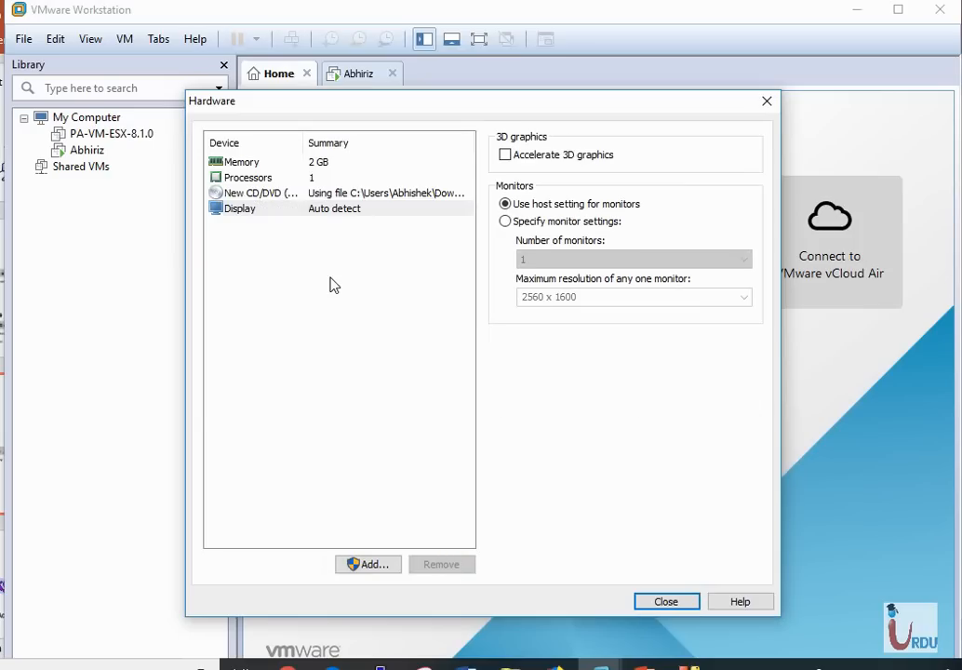
left_click(368, 563)
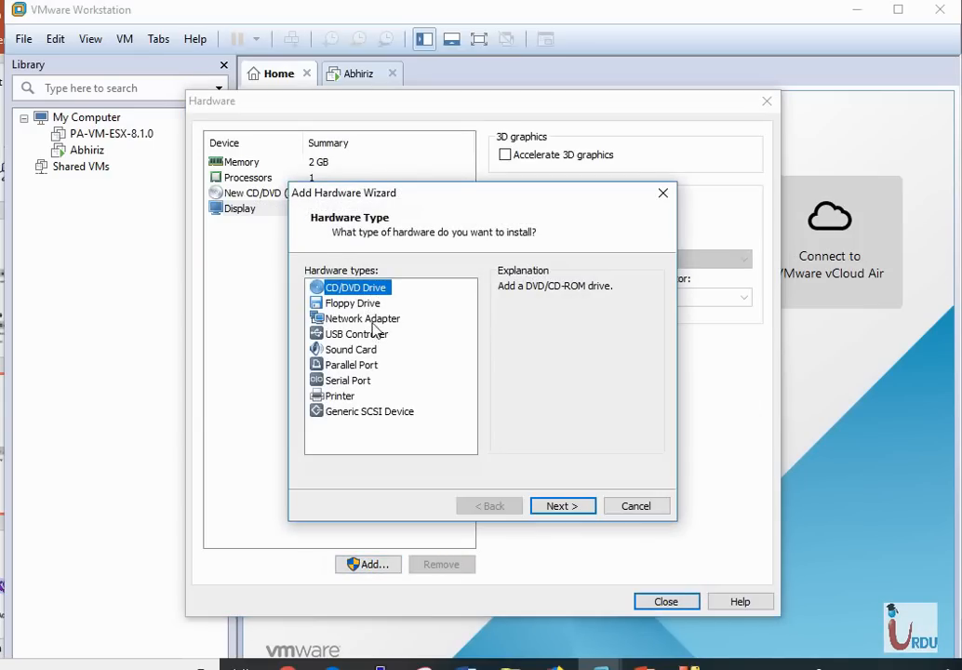
Add a network adapter connected to custom network VMnet1 (Host-only)
left_click(373, 320)
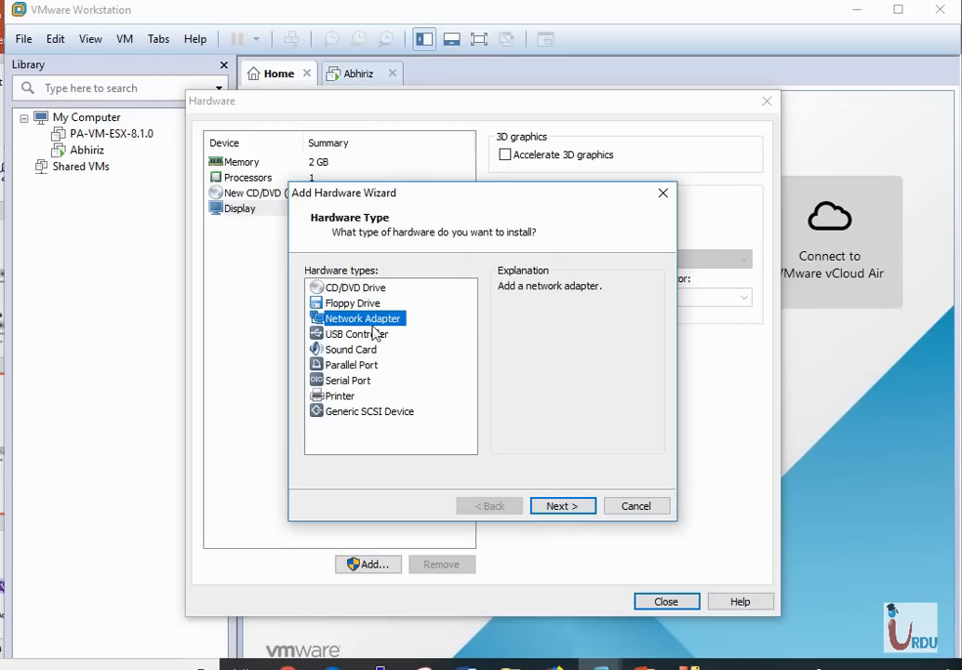
left_click(582, 508)
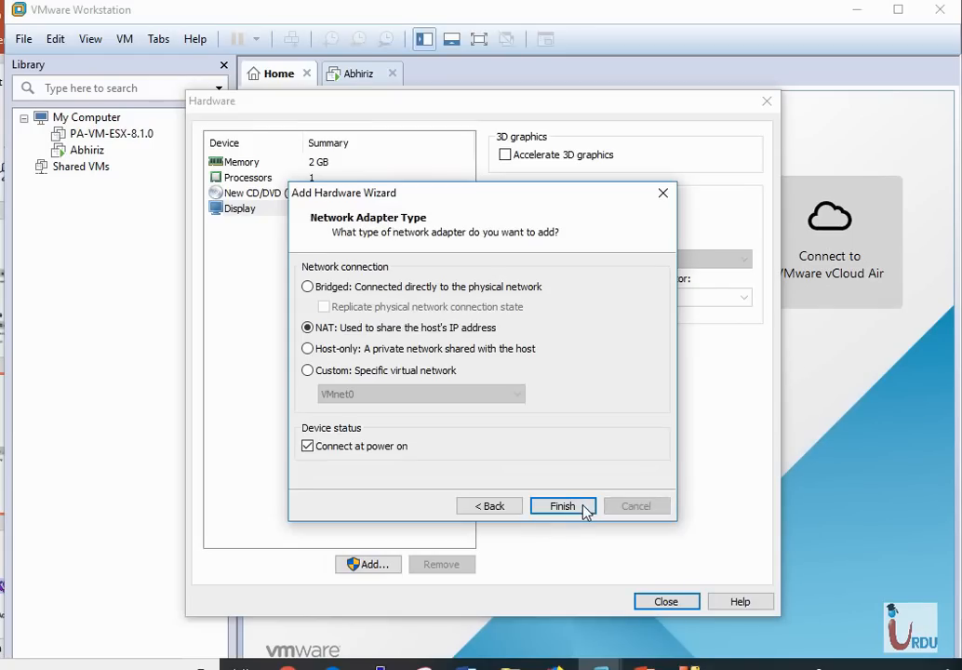
left_click(339, 374)
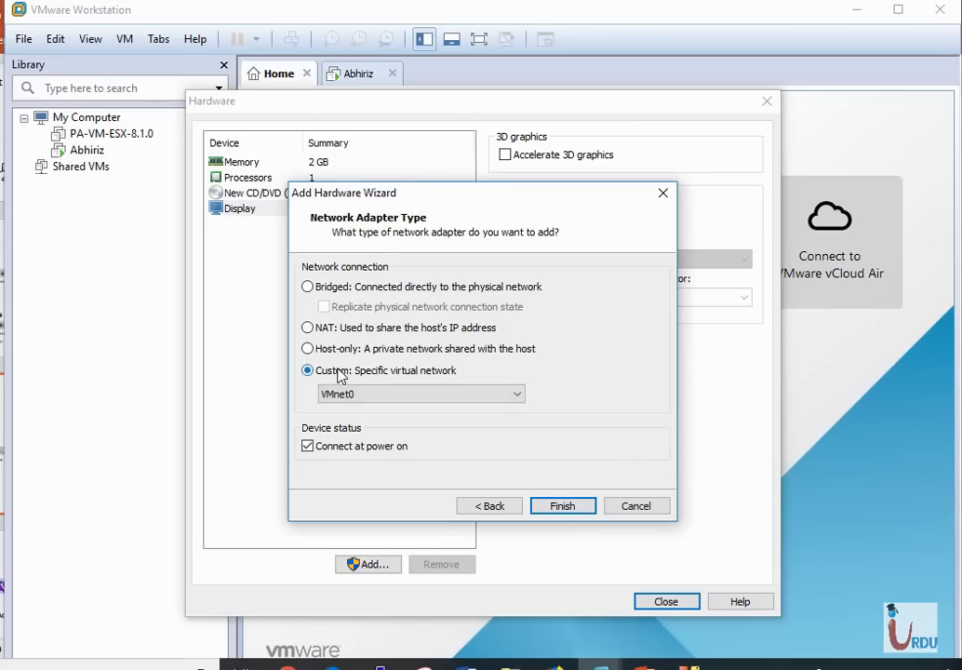
left_click(366, 395)
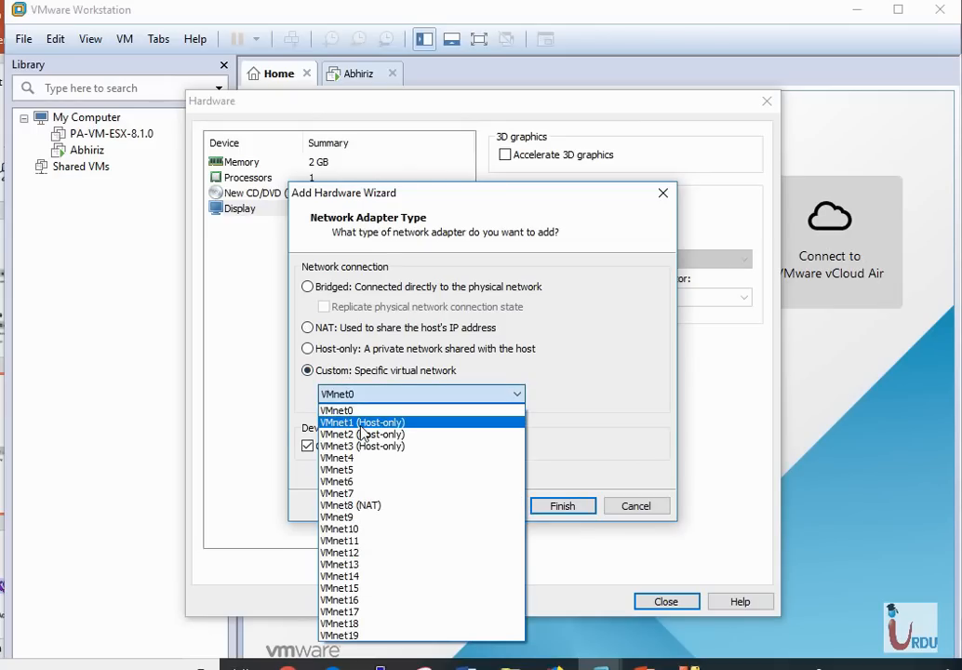
left_click(362, 424)
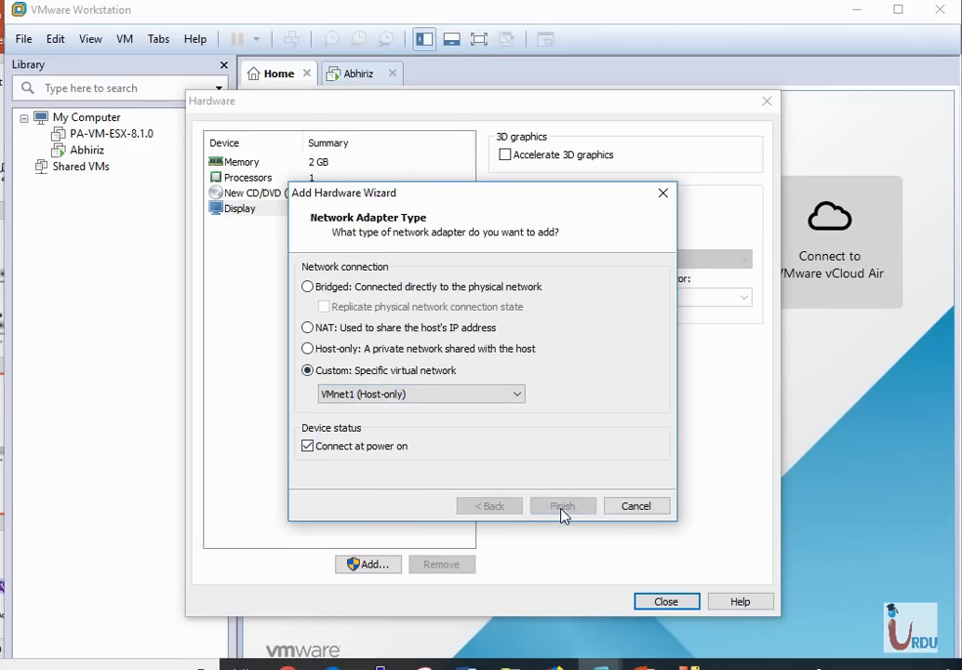
left_click(562, 508)
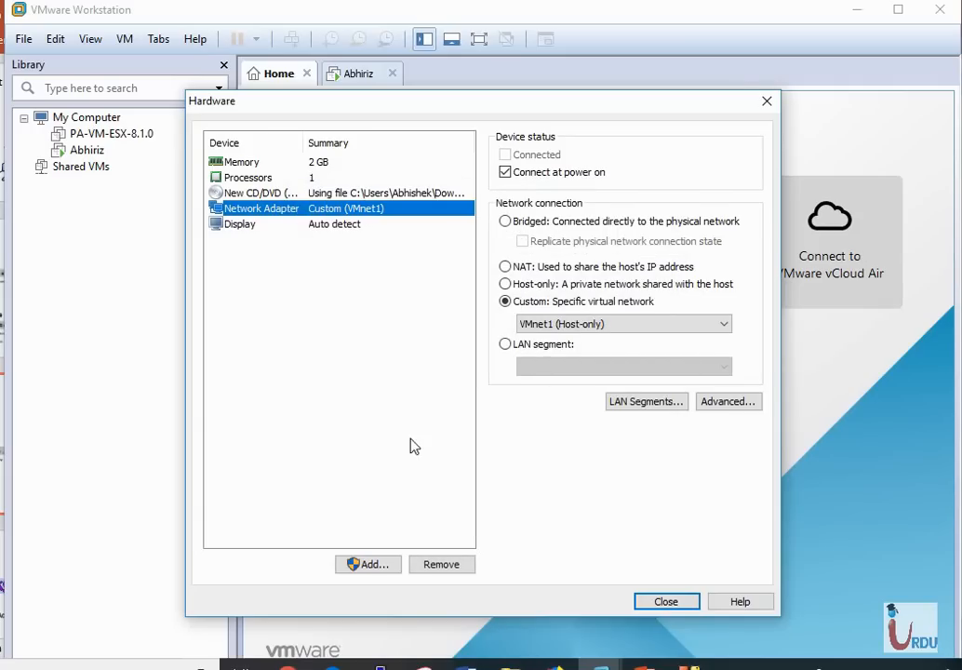
Add a second, bridged network adapter that replicates the physical connection state
left_click(368, 565)
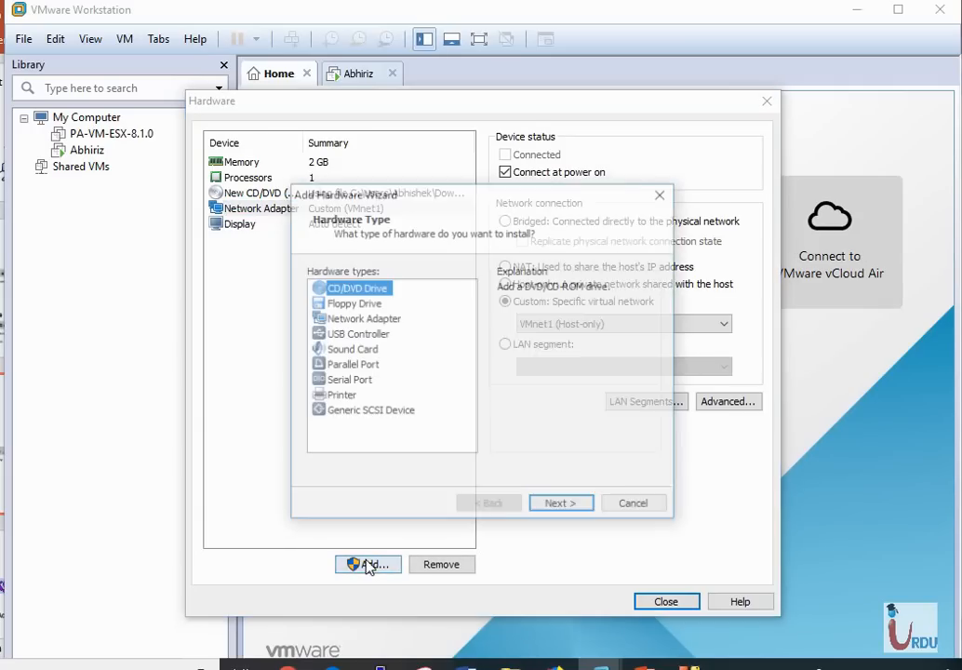
left_click(355, 306)
left_click(358, 319)
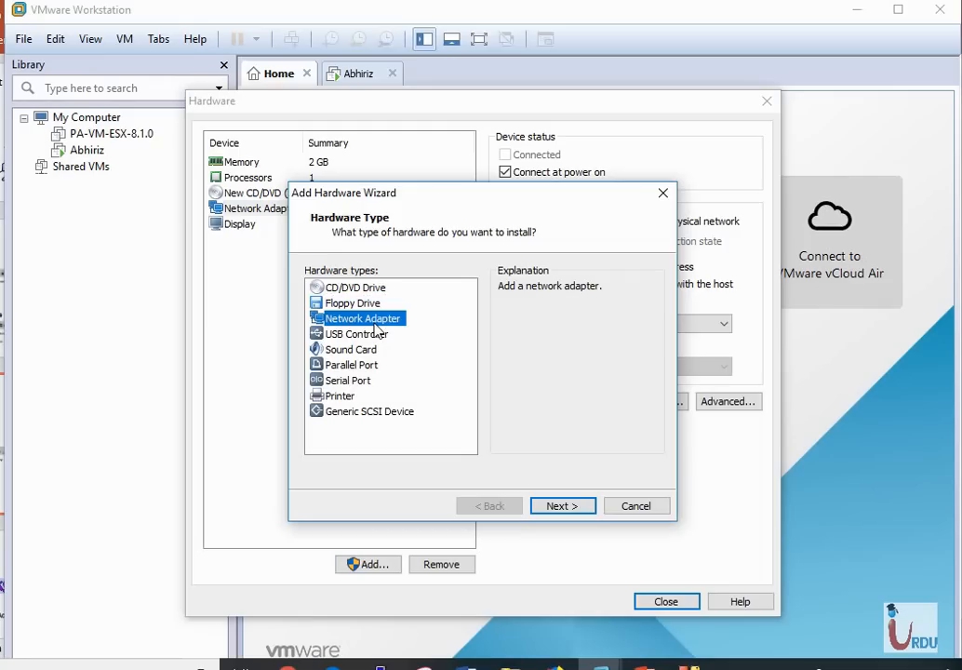
left_click(556, 505)
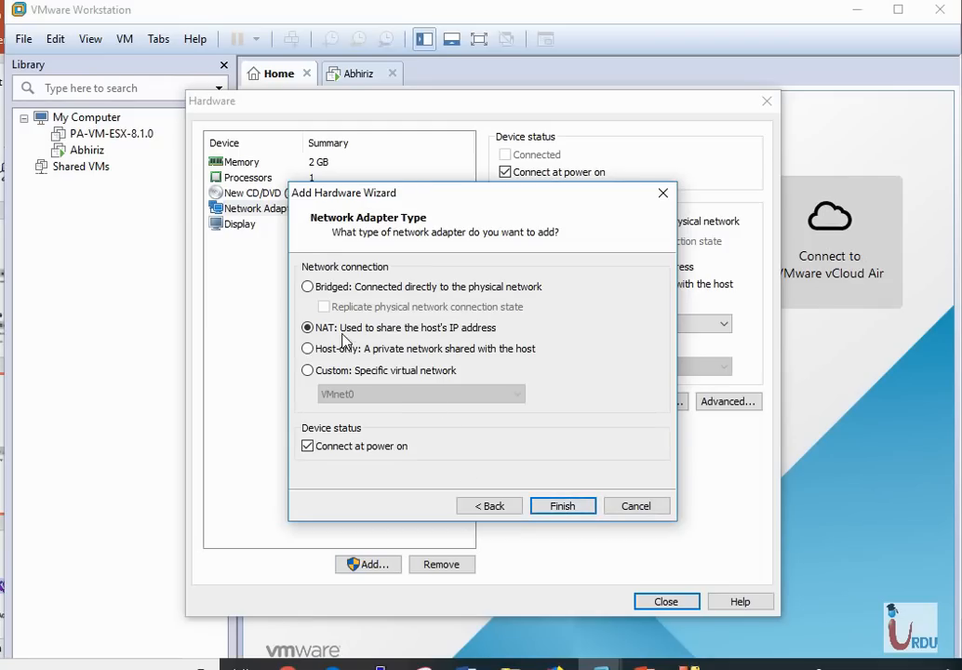
left_click(309, 288)
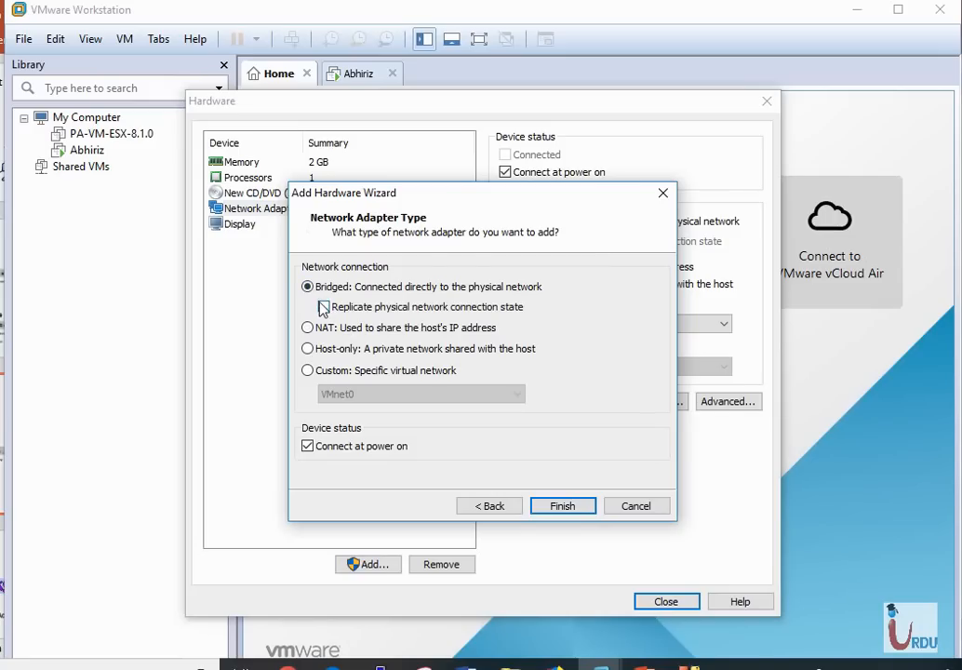
left_click(323, 307)
left_click(561, 507)
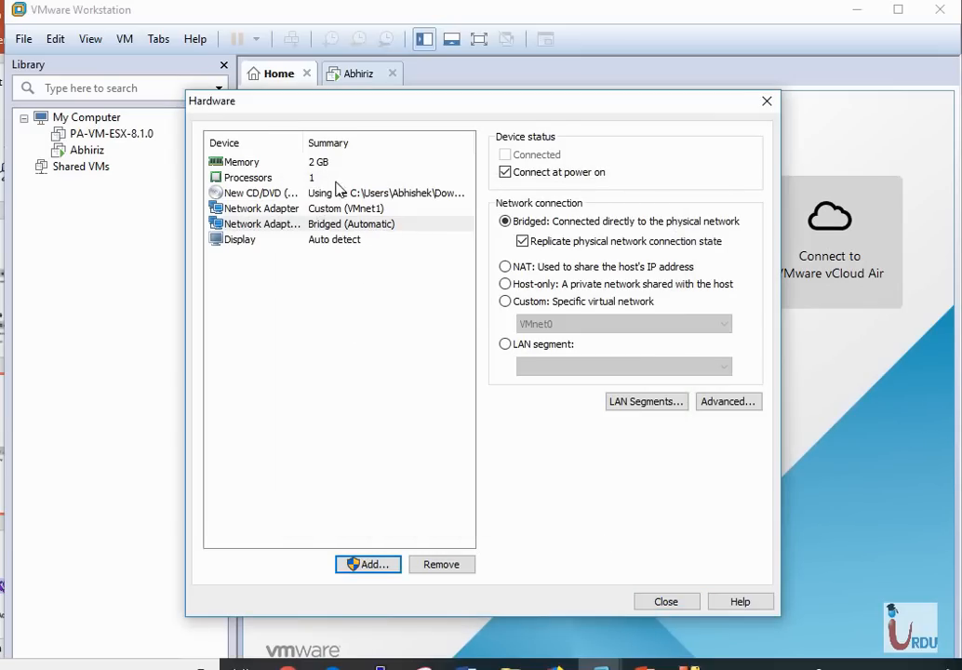
left_click(667, 603)
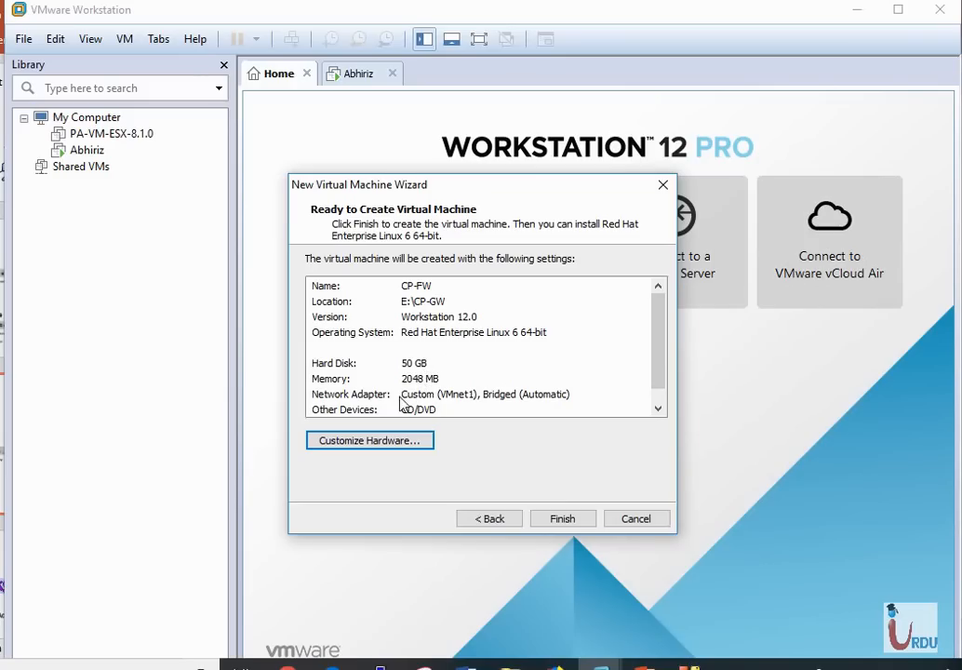
Raise CP-FW's memory to 4096 MB and finish creating the virtual machine
left_click(374, 444)
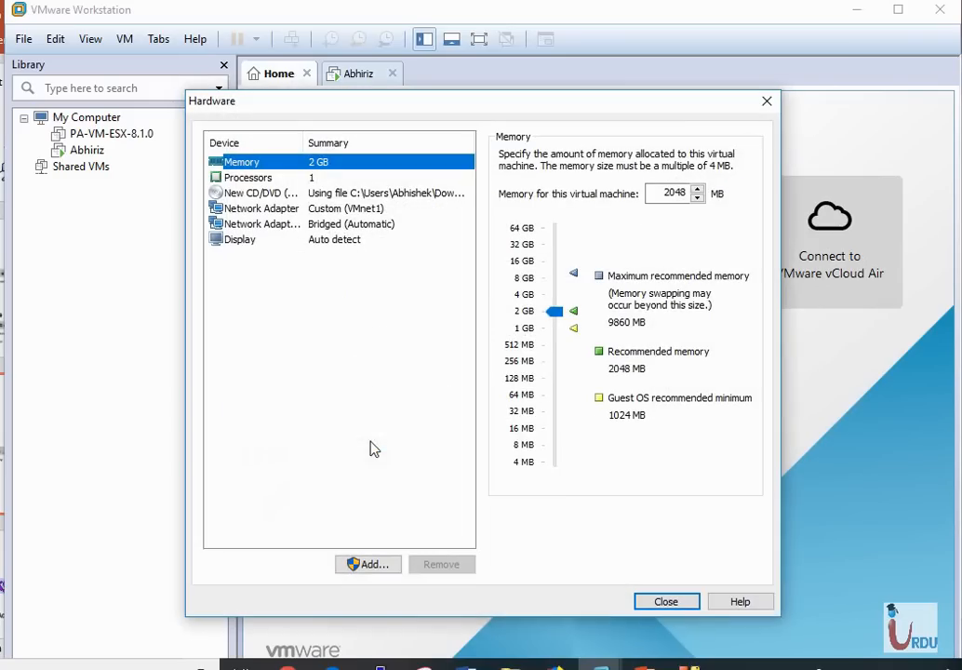
left_click_drag(559, 318, 559, 306)
left_click_drag(559, 303, 559, 300)
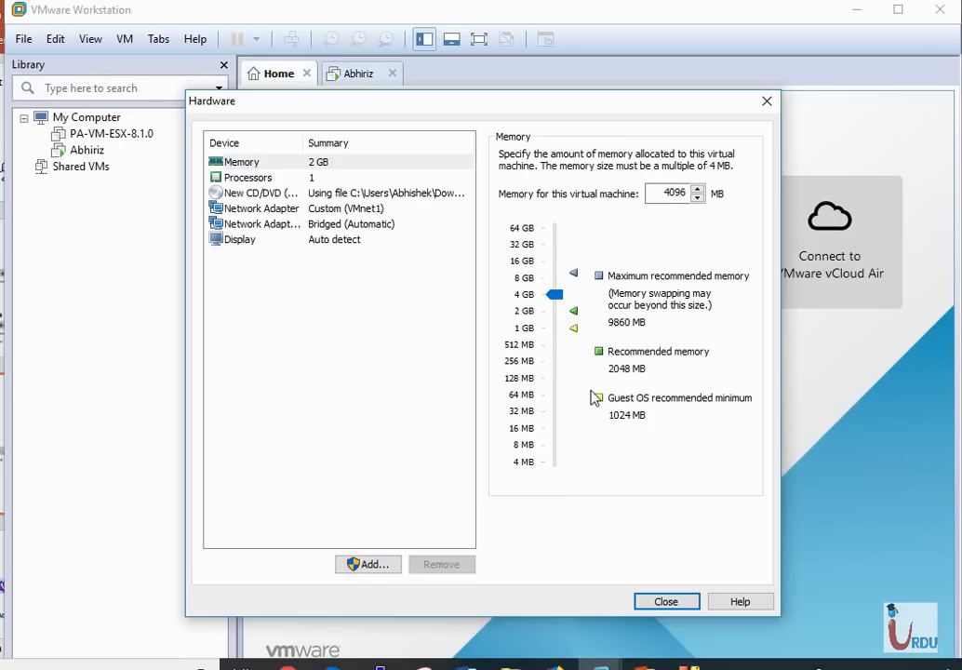
left_click(666, 601)
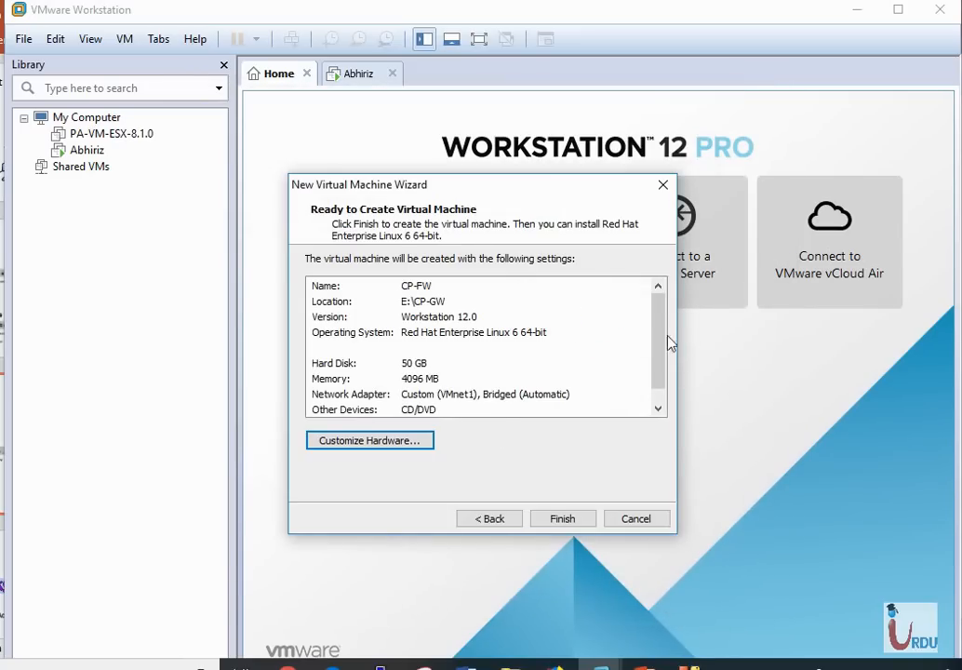
mouse_move(662, 340)
left_mouse_down()
mouse_move(656, 365)
mouse_move(655, 333)
left_mouse_up()
left_click(574, 521)
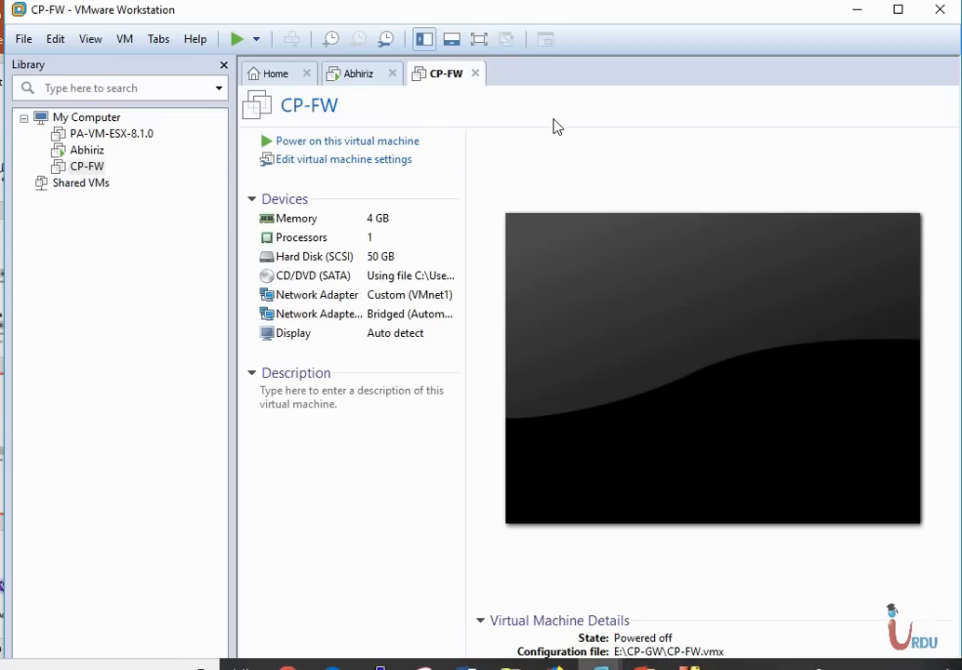
Power on CP-FW and start 'Install Gaia on this system' from the boot menu
left_click(364, 142)
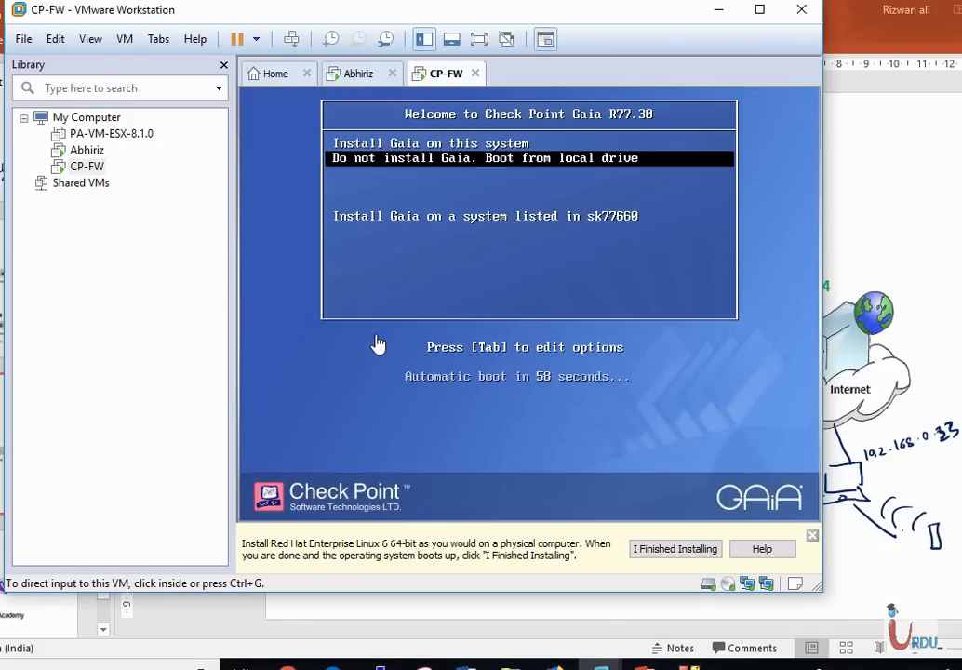
left_click(376, 380)
key("Up")
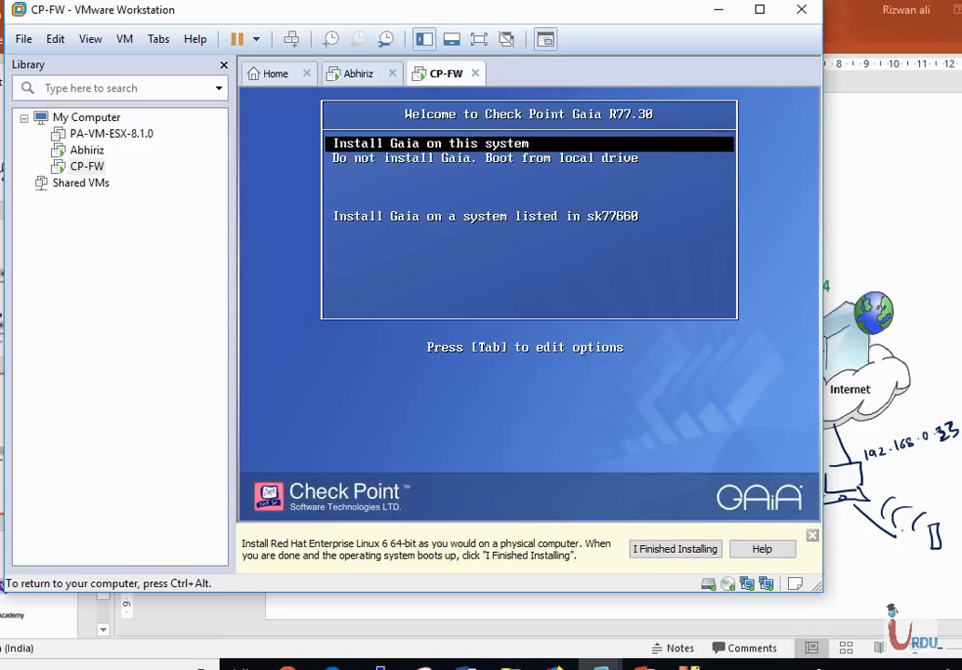
key("Return")
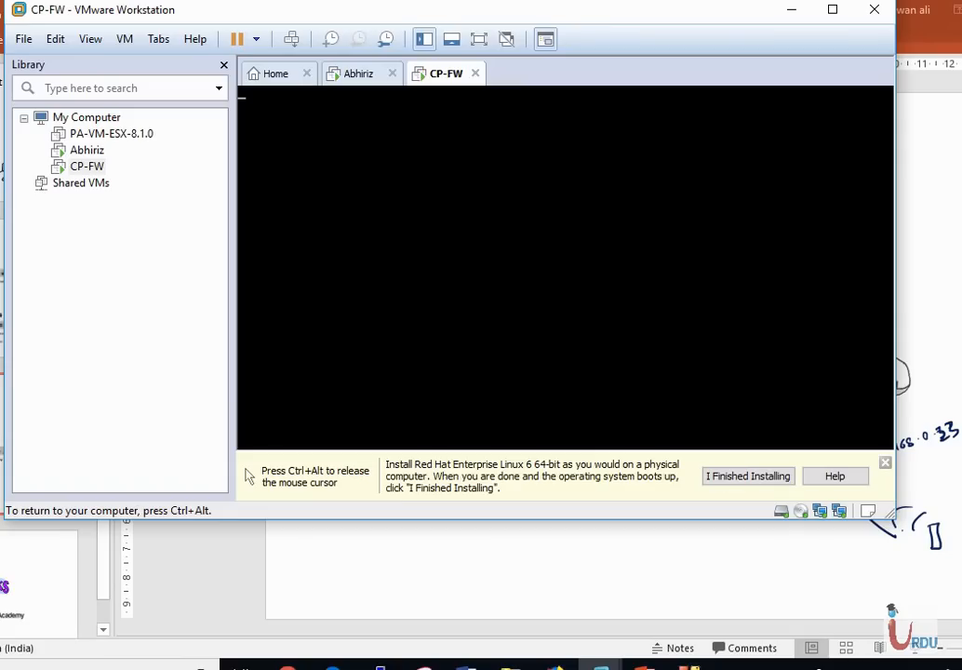
Close the yellow installation hint bar and return keyboard focus to the Gaia installer
key("ctrl+alt")
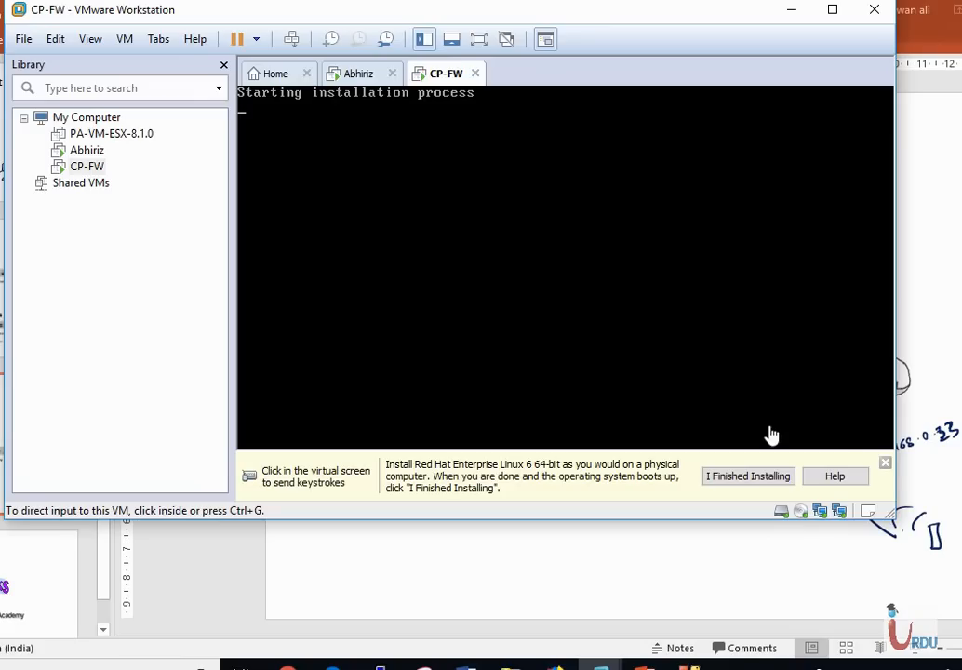
left_click(892, 461)
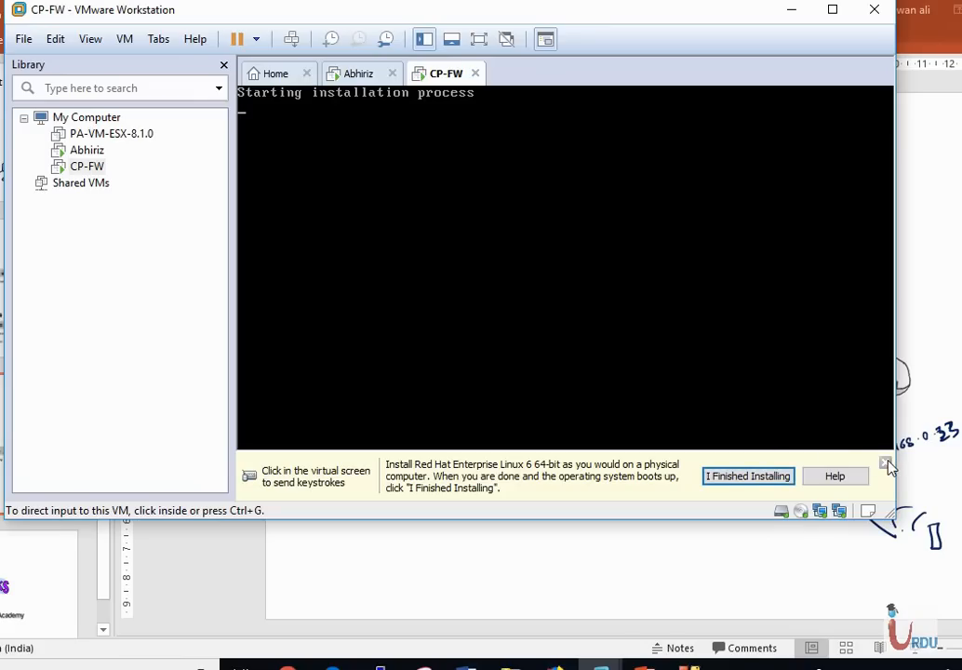
left_click(886, 463)
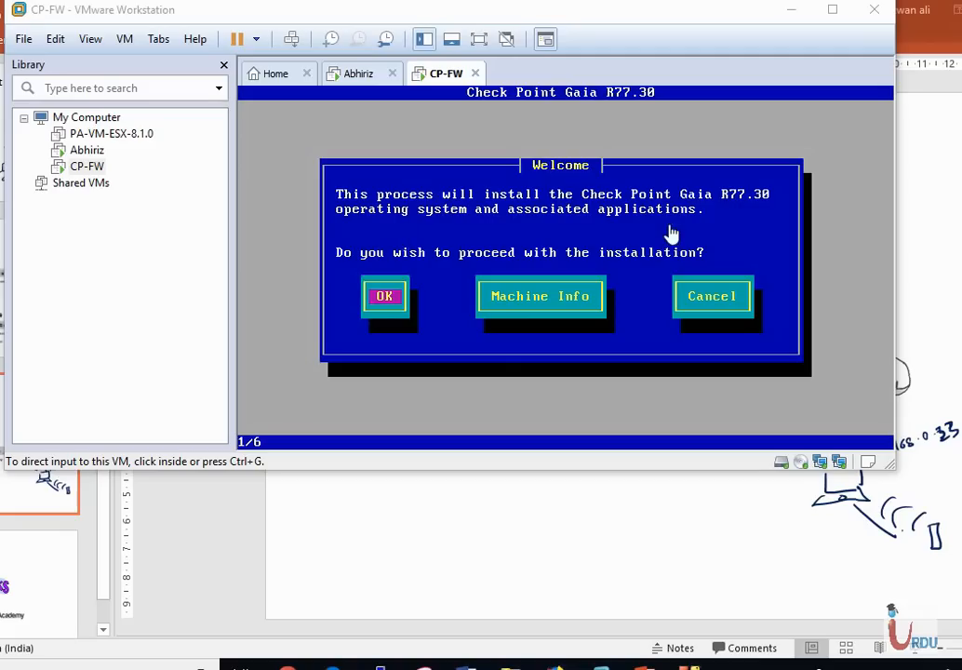
left_click(353, 239)
Proceed past Welcome, keep the US keyboard layout, and accept the proposed partition sizes
key("Return")
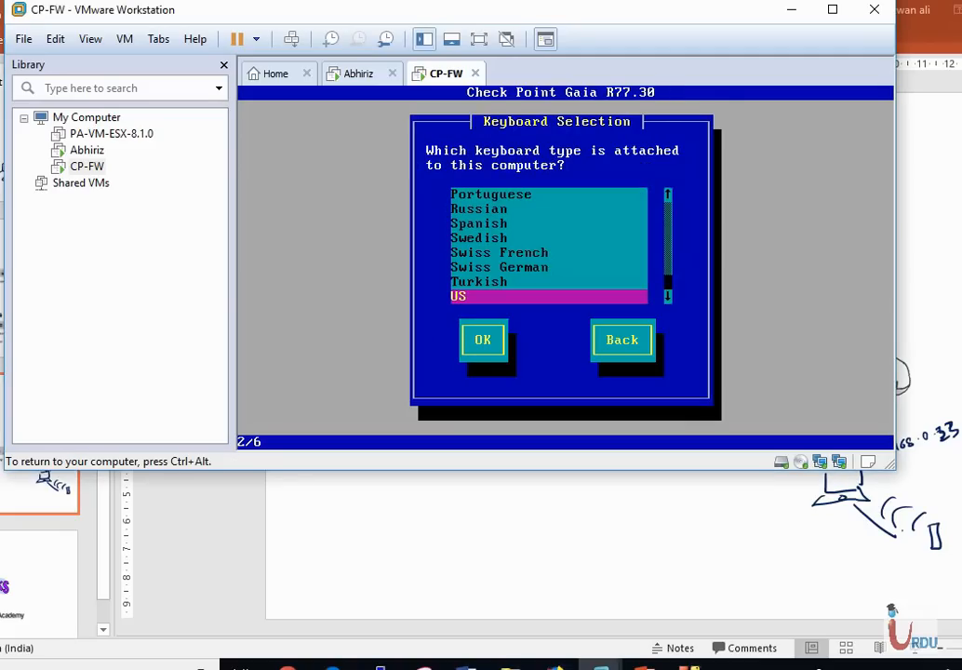
key("Tab")
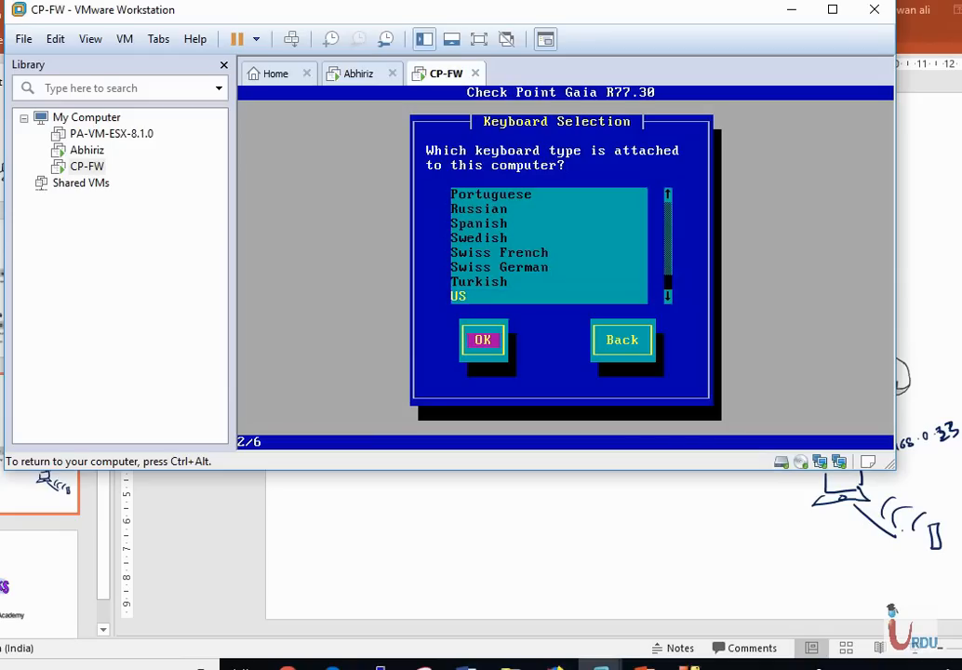
key("Return")
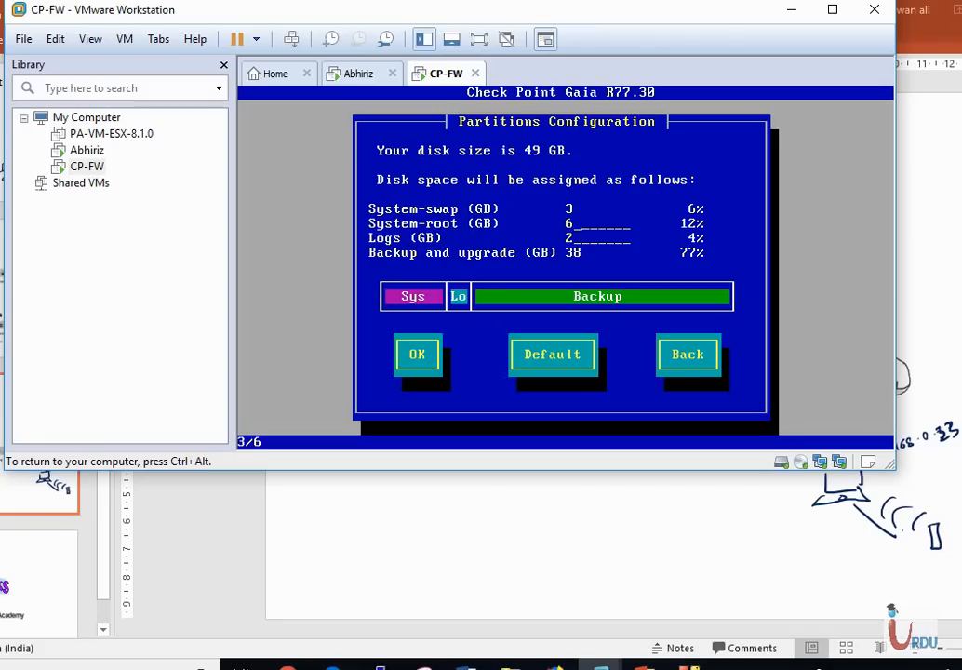
key("Tab")
key("Return")
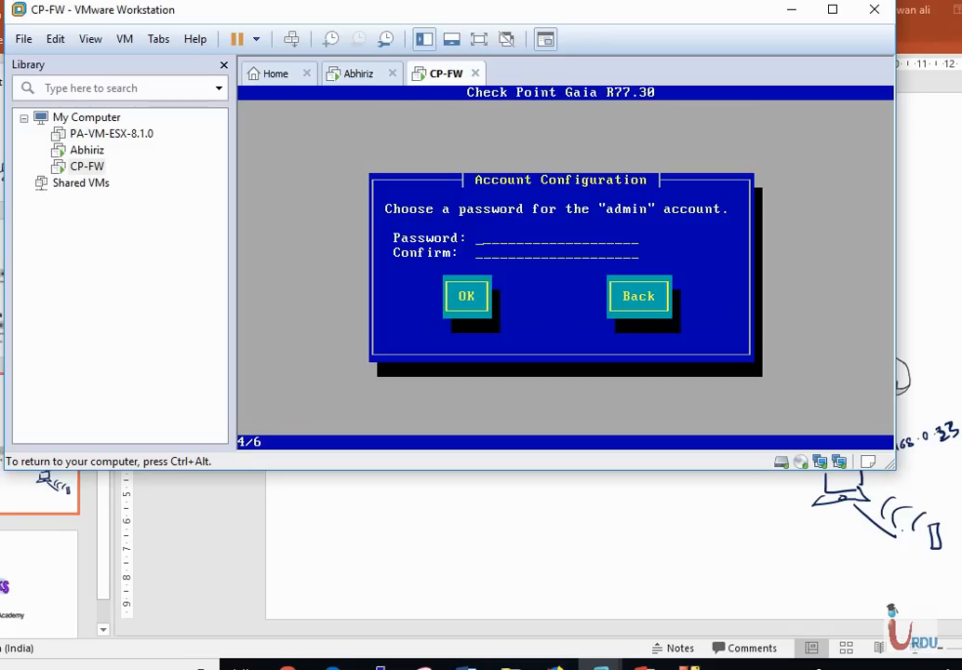
Enter and confirm a strong password for the Gaia admin account
type("***")
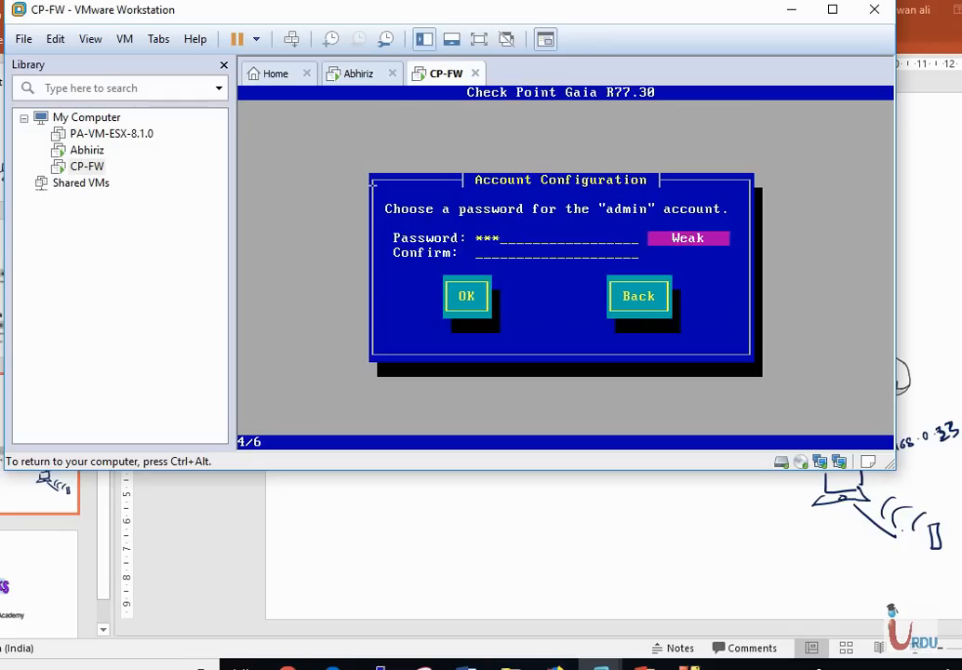
key("BackSpace")
key("BackSpace")
key("BackSpace")
type("****************")
key("Tab")
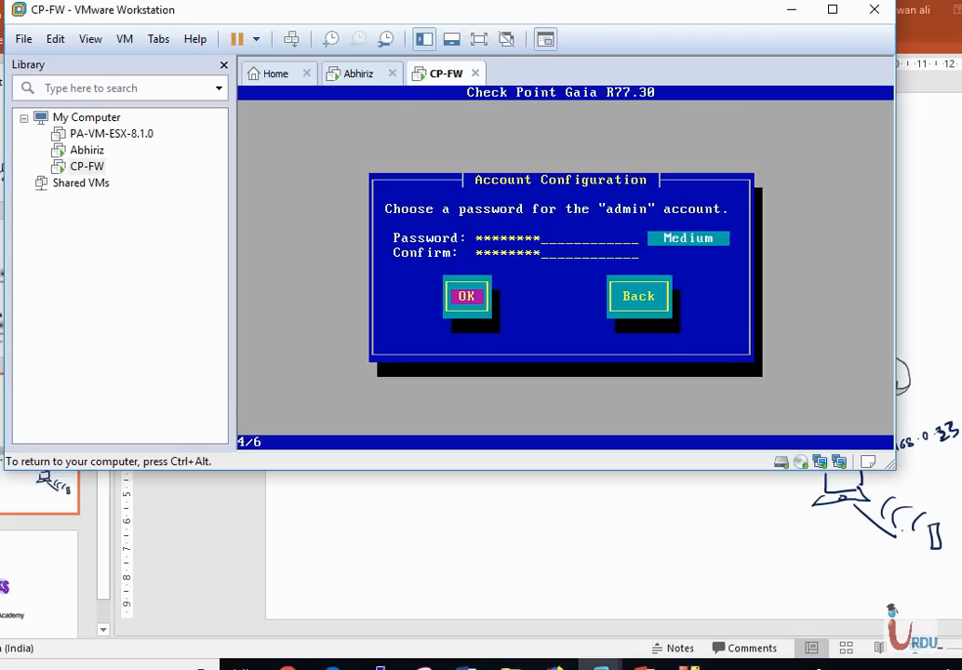
key("Return")
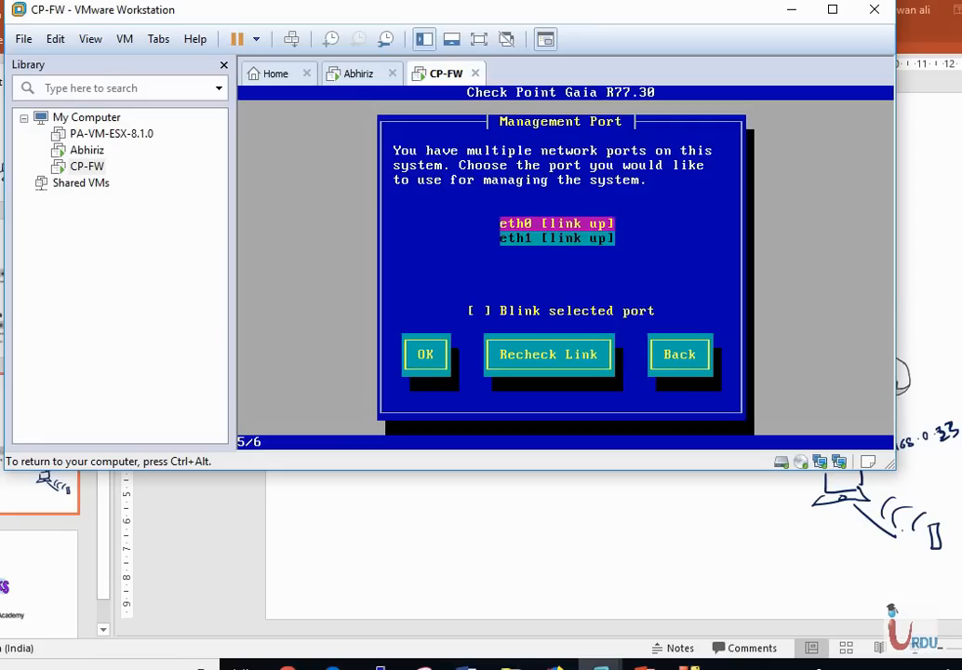
Configure management port eth0 as 10.1.1.200, netmask 255.255.255.0, with no default gateway
key("Return")
key("BackSpace")
key("BackSpace")
key("BackSpace")
key("BackSpace")
key("BackSpace")
key("BackSpace")
key("BackSpace")
key("BackSpace")
key("BackSpace")
key("BackSpace")
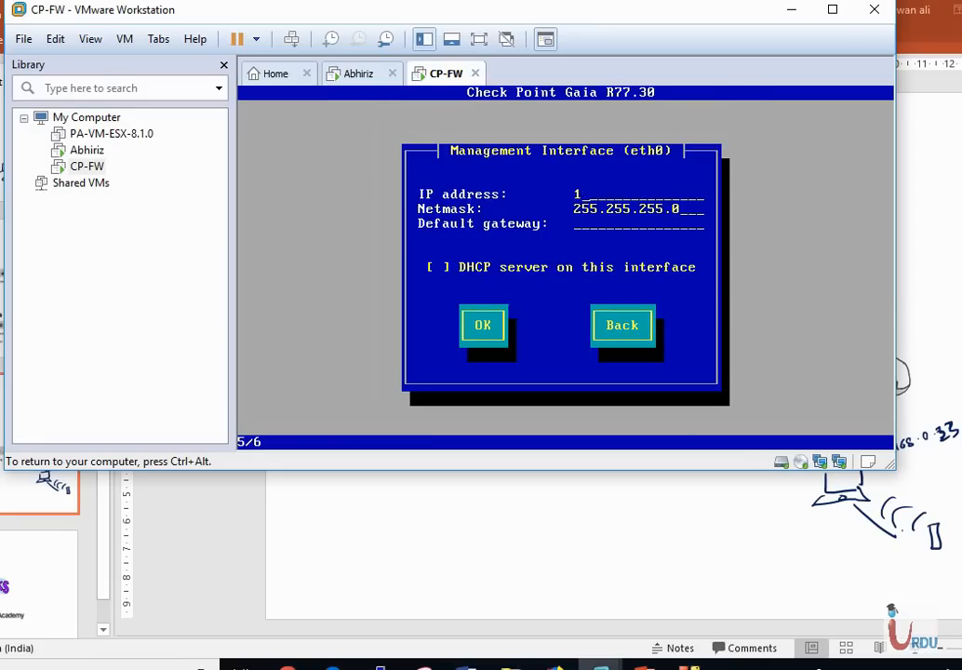
type("0.1.1.200")
key("Tab")
key("Tab")
type("10.1.1.254")
key("Tab")
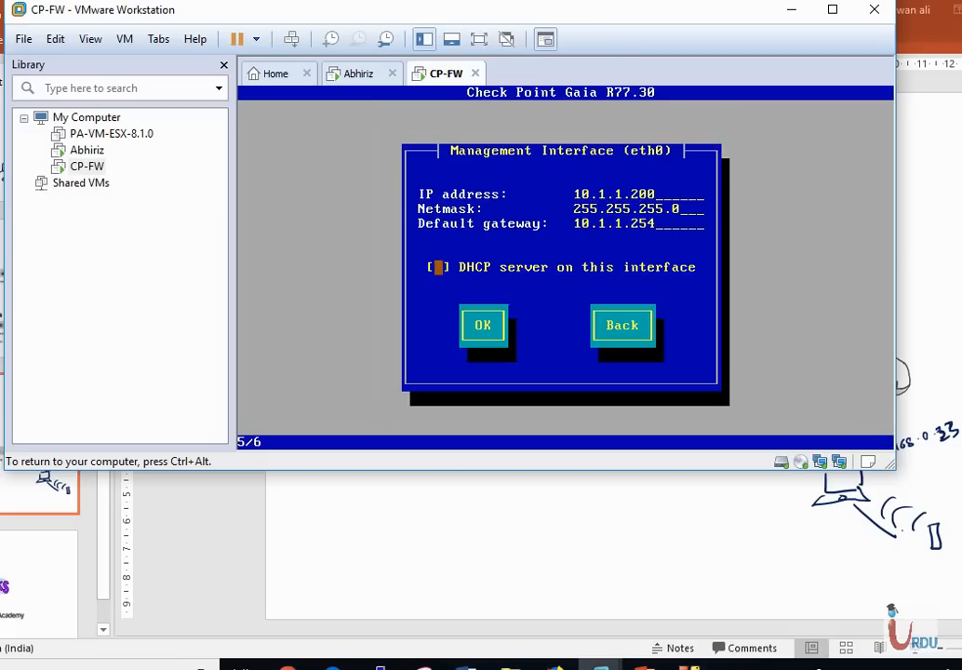
key("Tab")
key("Tab")
key("Tab")
key("Tab")
key("Tab")
key("Tab")
key("Tab")
key("Tab")
key("Tab")
key("Tab")
key("BackSpace")
key("BackSpace")
key("BackSpace")
key("BackSpace")
key("BackSpace")
key("BackSpace")
key("BackSpace")
key("BackSpace")
key("BackSpace")
key("BackSpace")
key("Tab")
key("Tab")
key("Return")
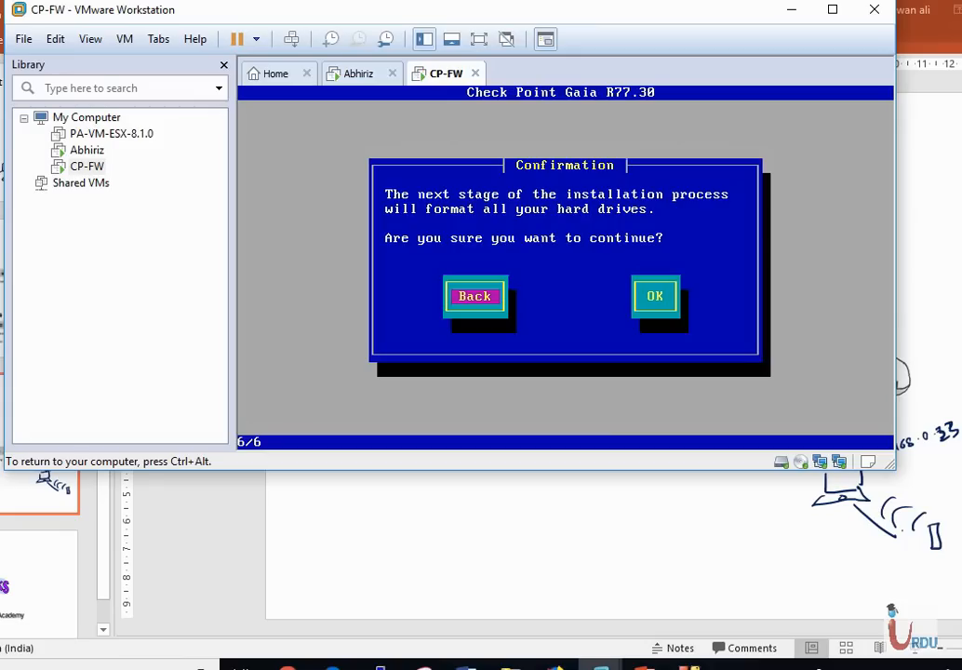
key("Tab")
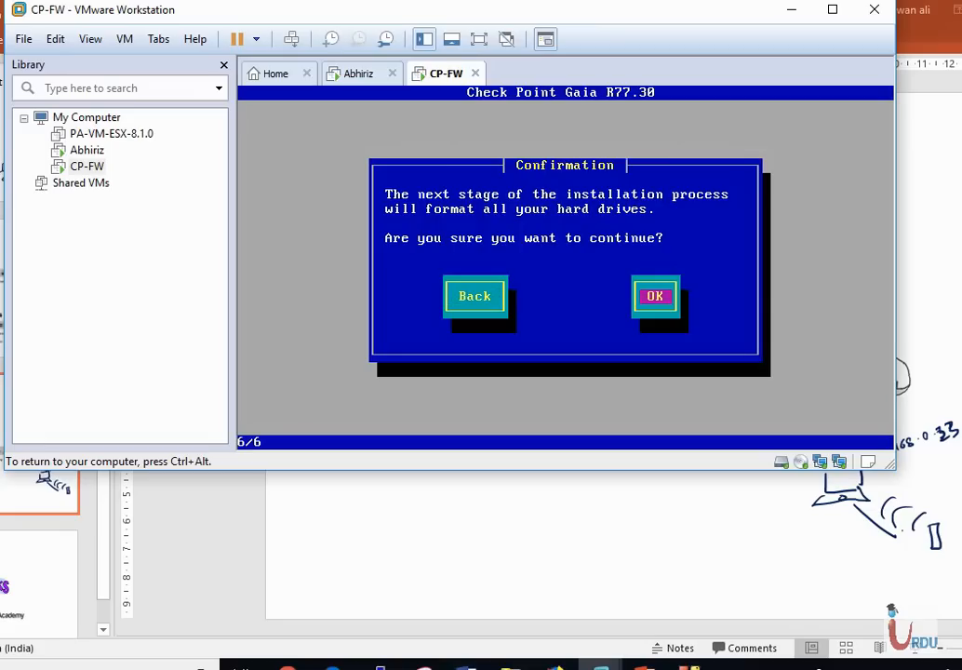
Confirm drive formatting and let the Gaia R77.30 installation run to completion
key("Return")
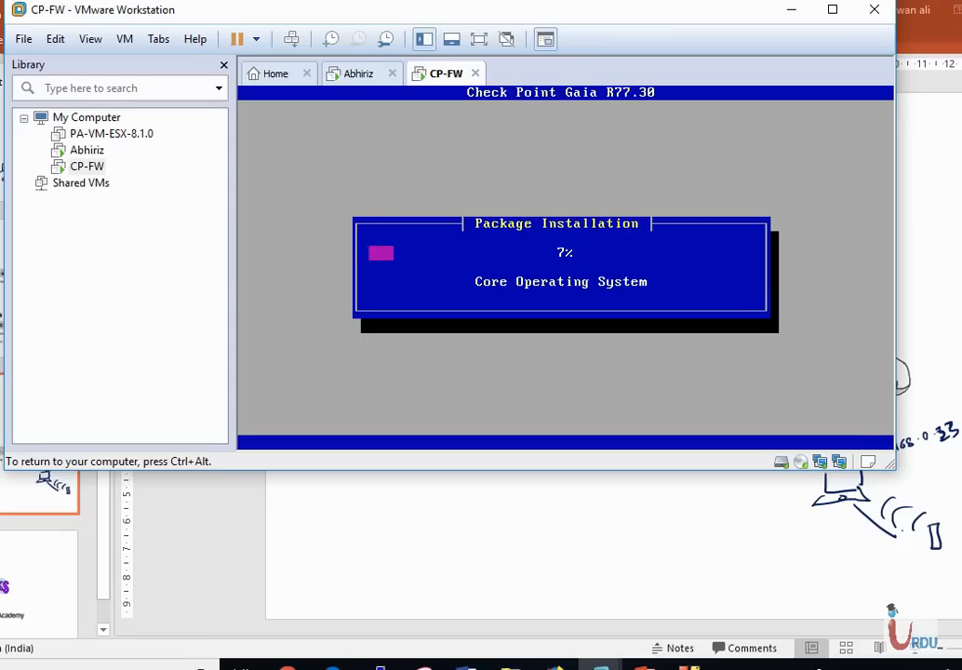
key("ctrl+alt")
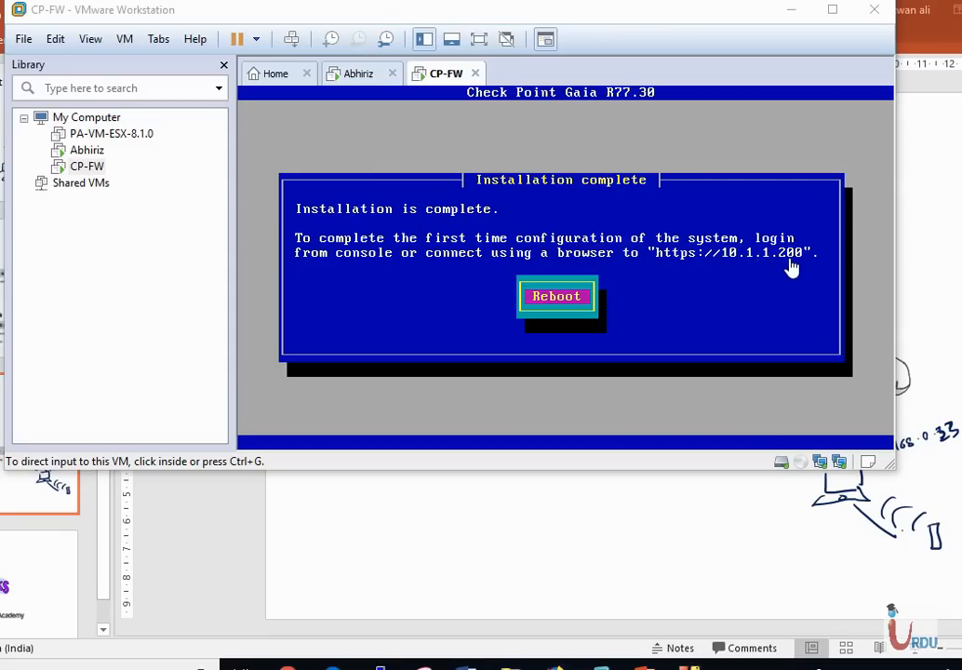
Reboot CP-FW into the freshly installed Gaia system
left_click(522, 270)
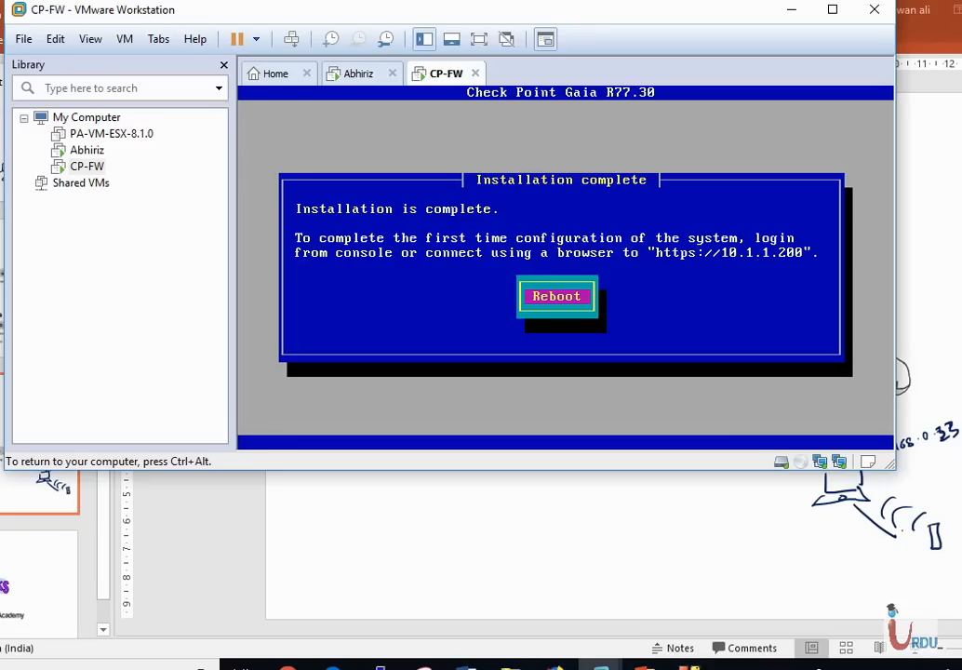
key("Return")
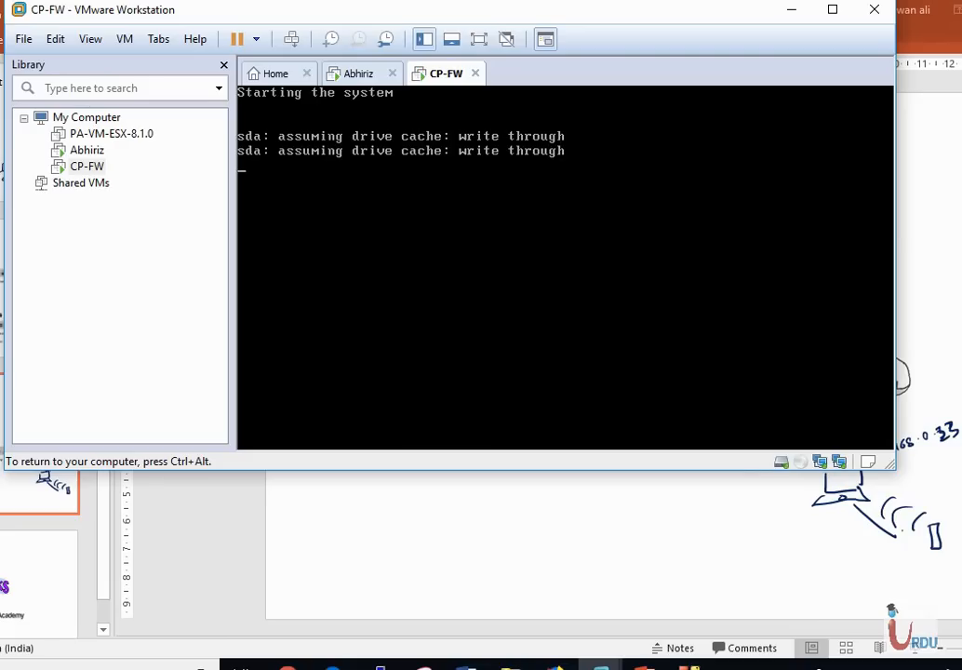
key("ctrl+alt")
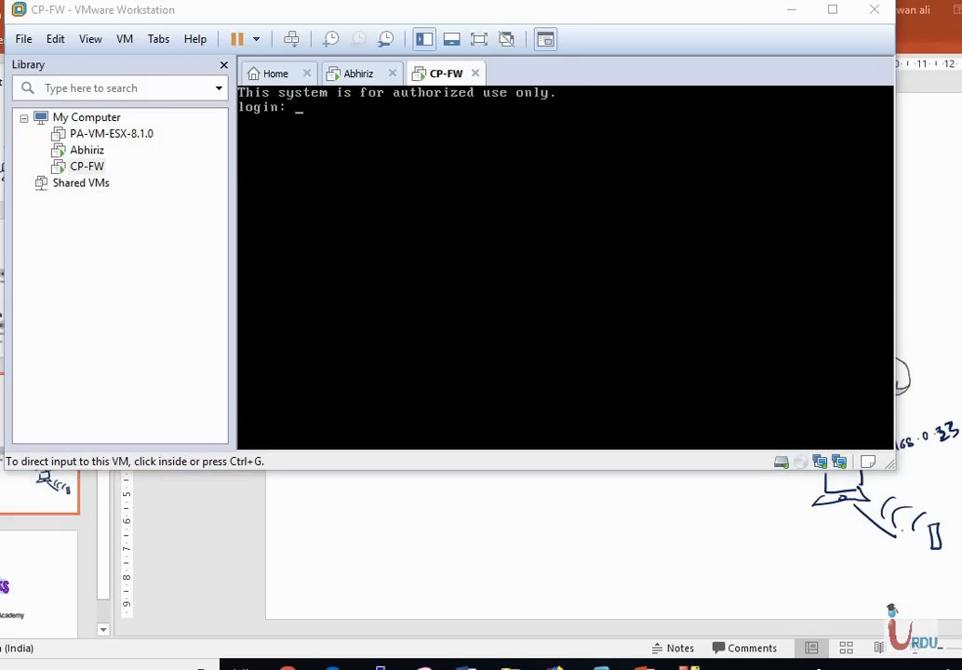
Log into the Gaia console as admin with the account password
left_click(656, 411)
type("admin")
key("Return")
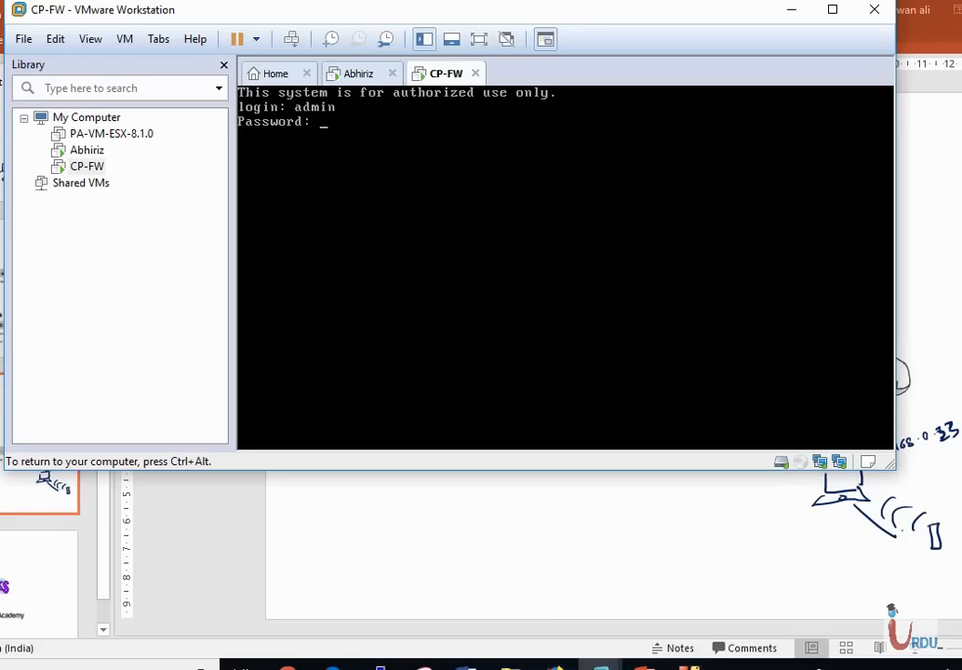
key("Return")
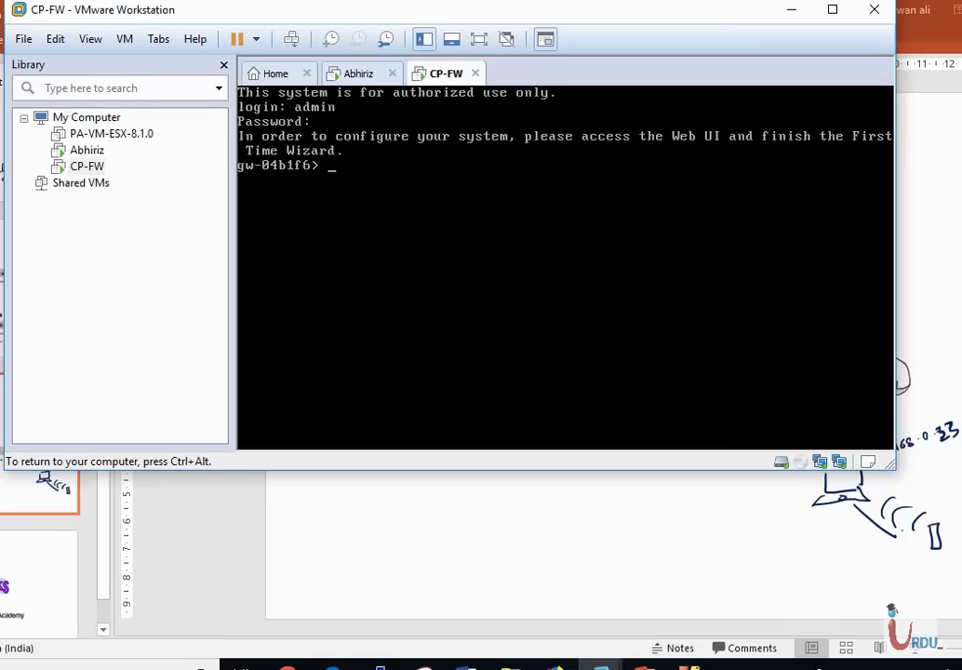
Show eth0's IPv4 address with 'show interface eth0 ipv4-address', confirming 10.1.1.200/24
type("show interfa")
key("Tab")
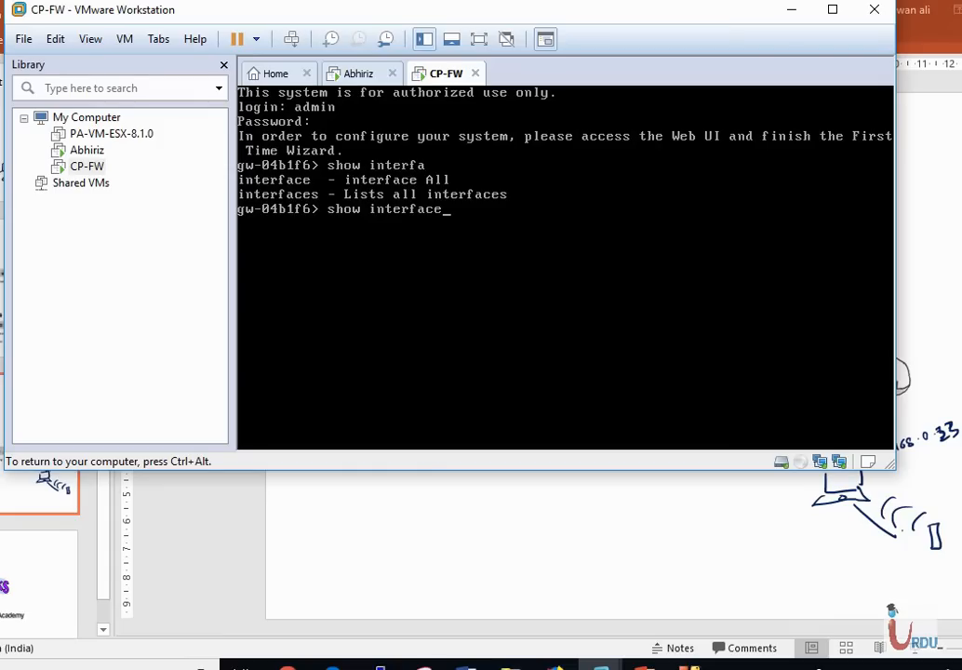
type("et")
key("Tab")
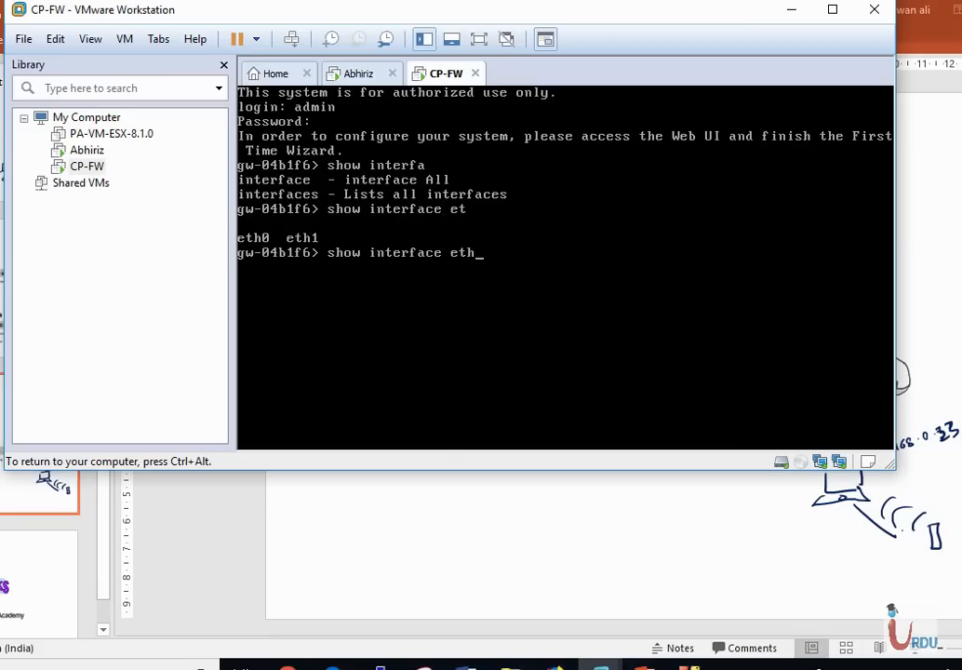
type("0 ipv")
key("Tab")
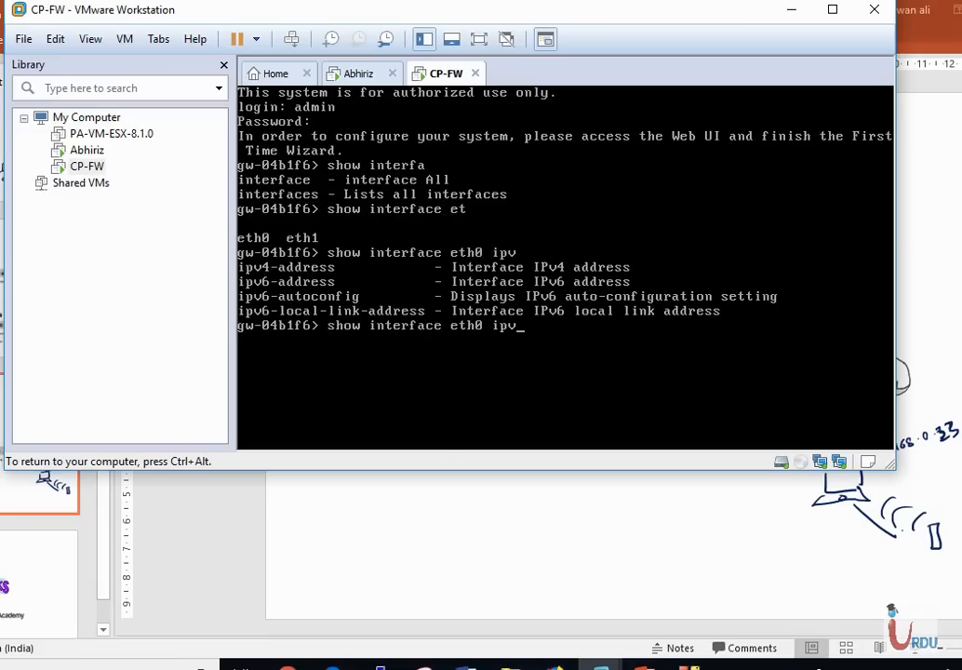
type("4")
key("Tab")
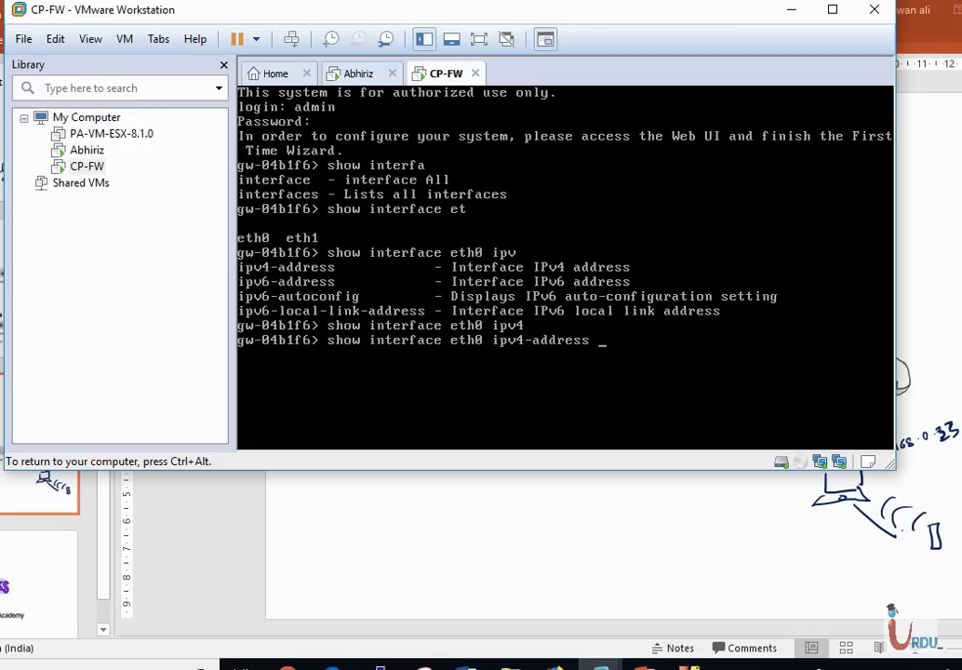
key("Return")
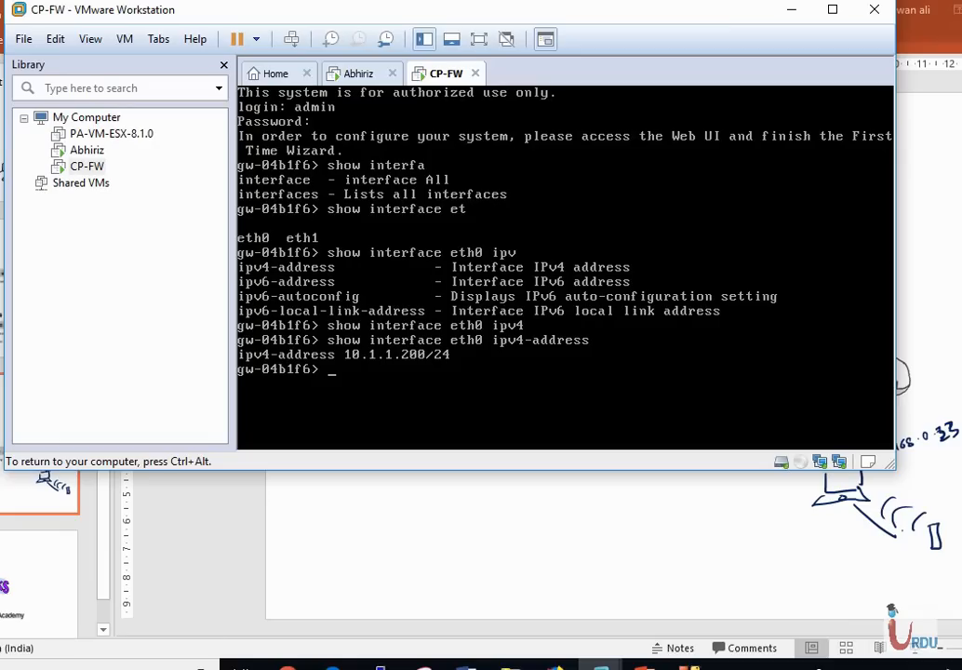
Check eth1's IPv4 address, confirming it has none configured yet
key("Up")
key("Left")
key("Left")
key("Left")
key("Left")
key("Left")
key("Left")
key("Left")
key("Left")
key("Left")
key("Left")
key("Left")
key("Left")
key("Left")
key("Left")
key("Left")
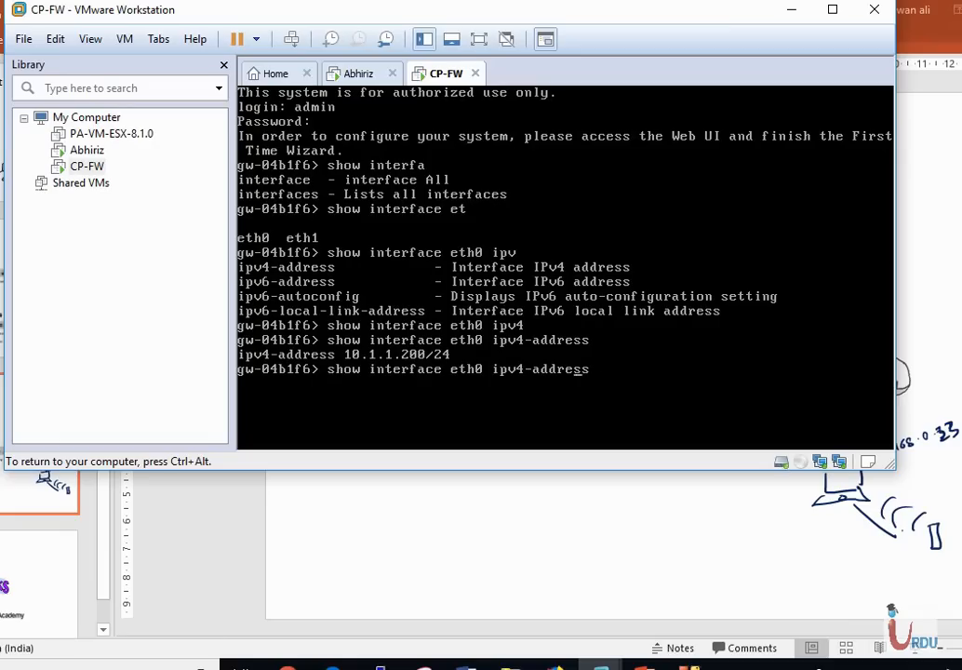
key("Right")
key("BackSpace")
type("1")
key("Return")
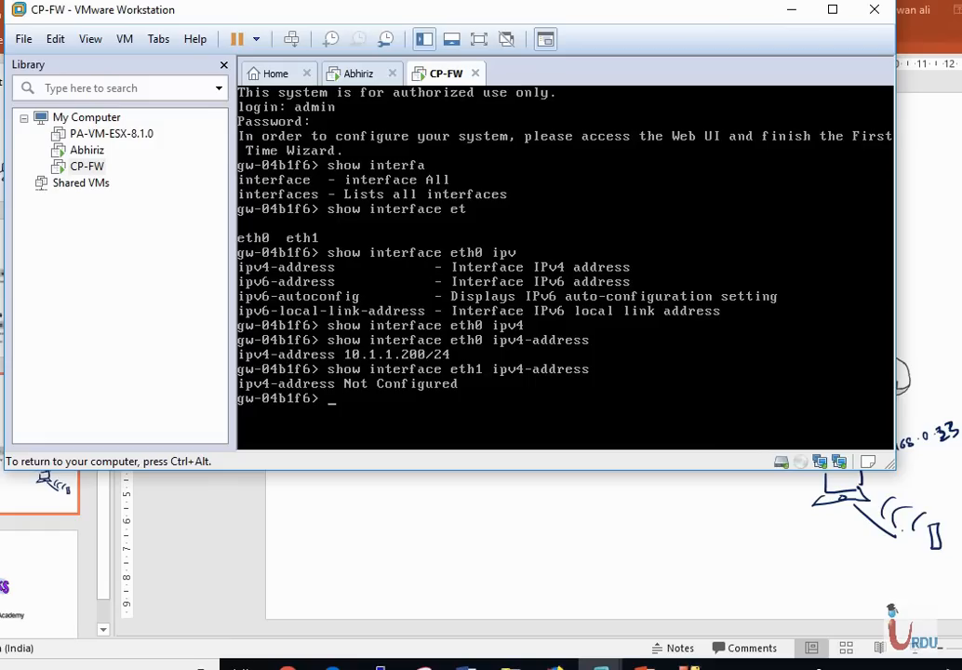
type("set interf")
Assign eth1 the IPv4 address 192.168.0.200 with subnet mask 255.255.255.0
key("Tab")
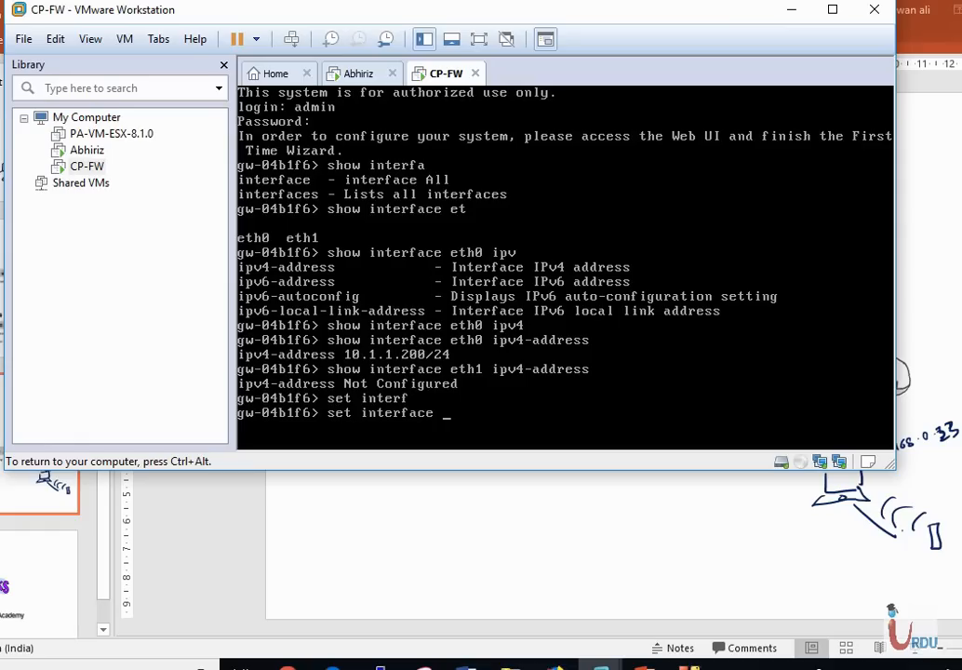
type("eth")
key("Tab")
type("0")
key("BackSpace")
type("1 ipv4")
key("Tab")
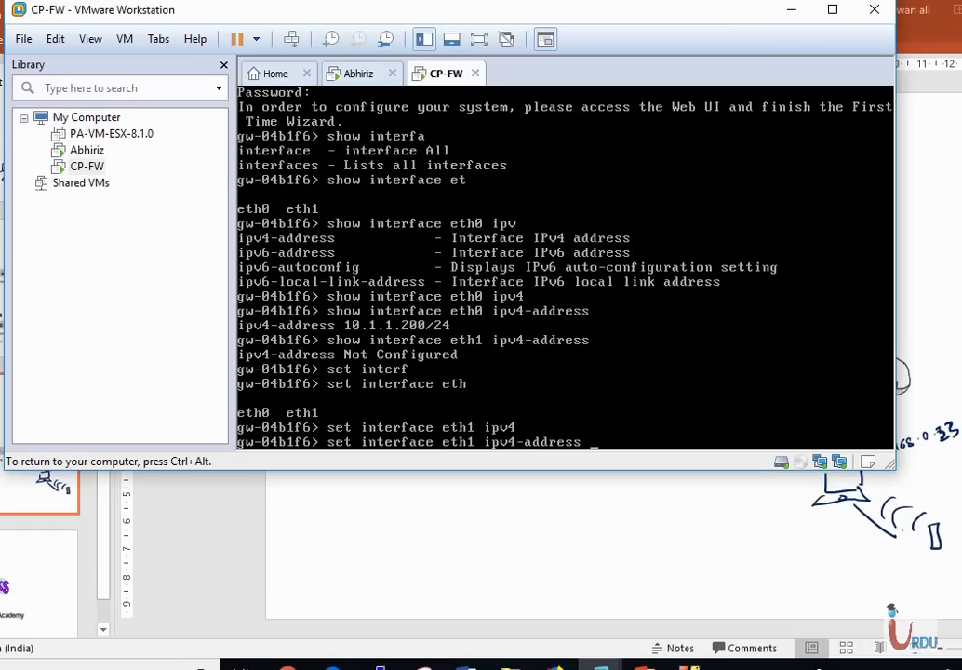
type("~")
key("BackSpace")
type("192.168.0.200")
type("sub")
key("Tab")
type("2")
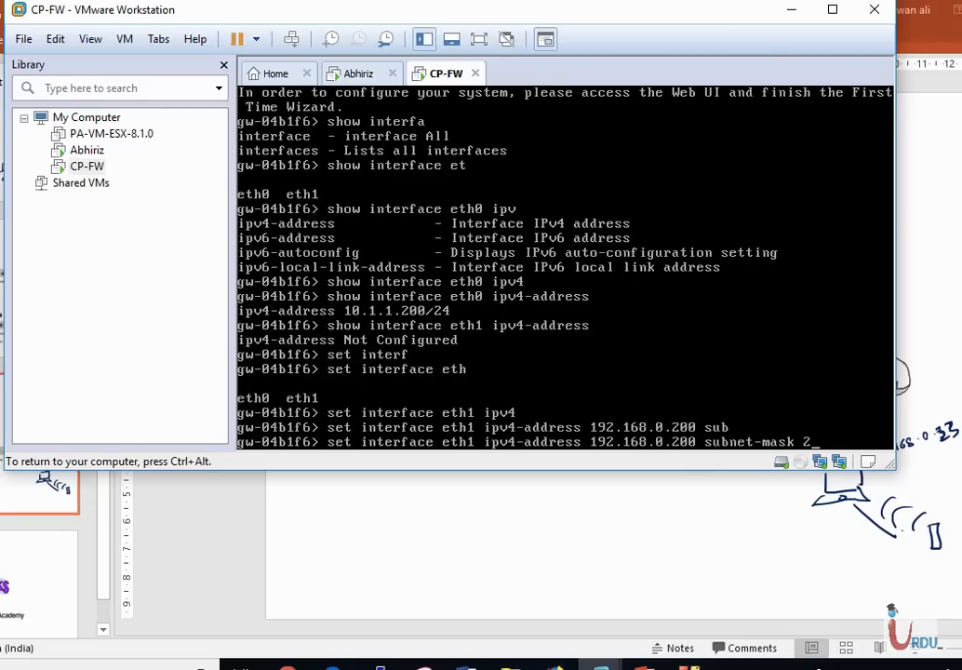
type("55.255.255.0")
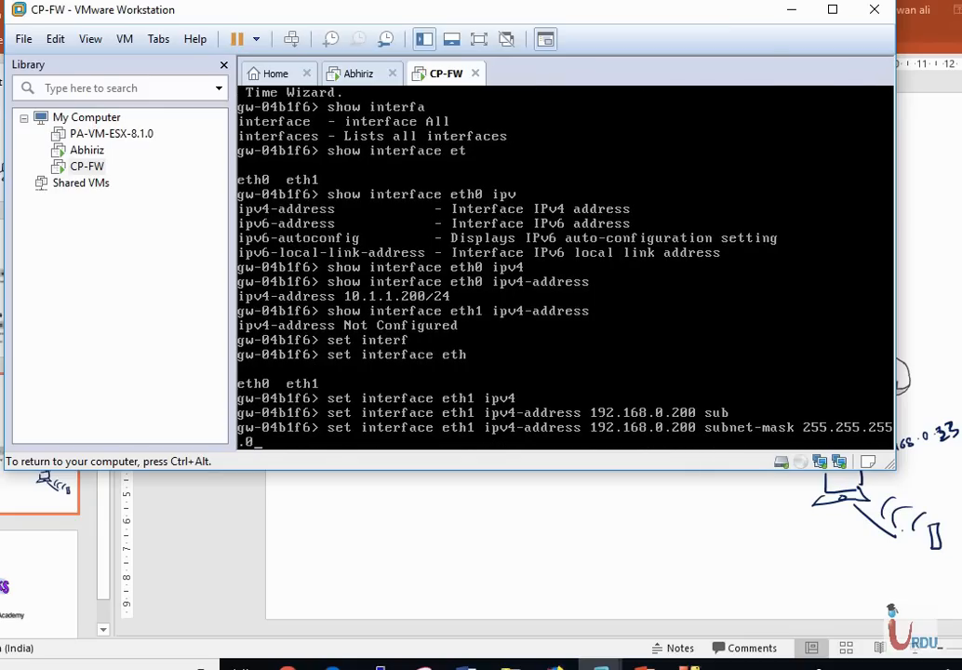
key("Return")
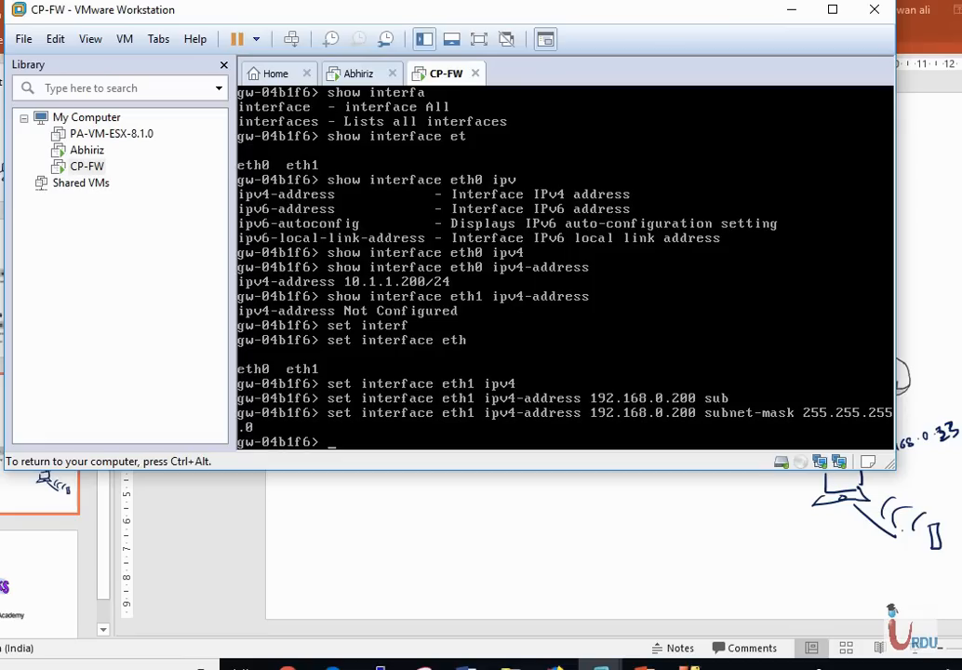
Set eth1's interface state to on
key("Up")
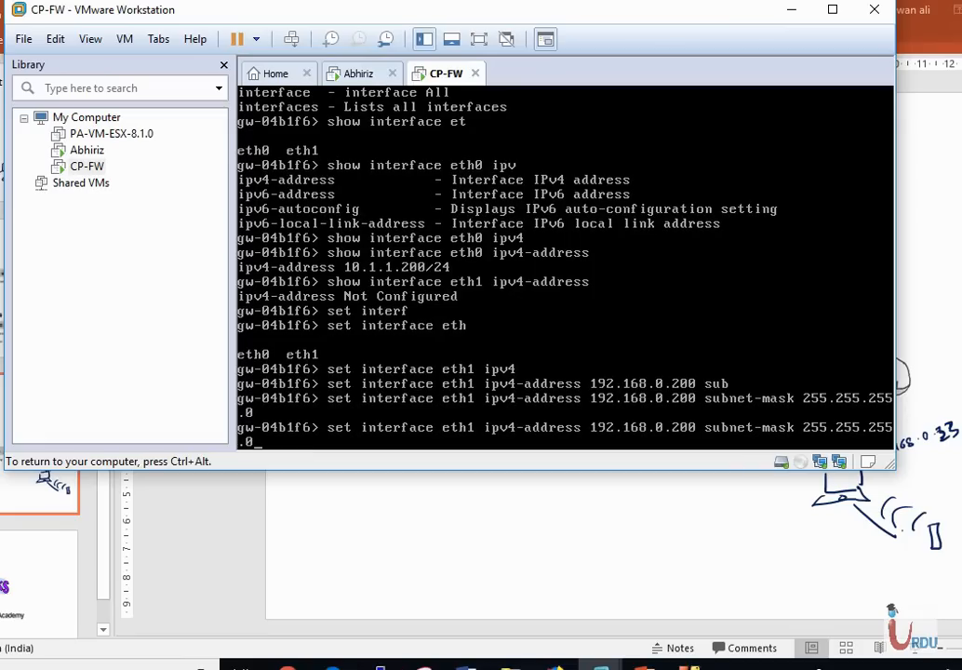
key("BackSpace")
key("BackSpace")
key("BackSpace")
key("BackSpace")
key("BackSpace")
key("BackSpace")
key("BackSpace")
key("BackSpace")
key("BackSpace")
key("BackSpace")
key("BackSpace")
key("BackSpace")
key("BackSpace")
key("BackSpace")
key("BackSpace")
key("BackSpace")
key("BackSpace")
key("BackSpace")
key("BackSpace")
key("BackSpace")
key("BackSpace")
key("BackSpace")
key("BackSpace")
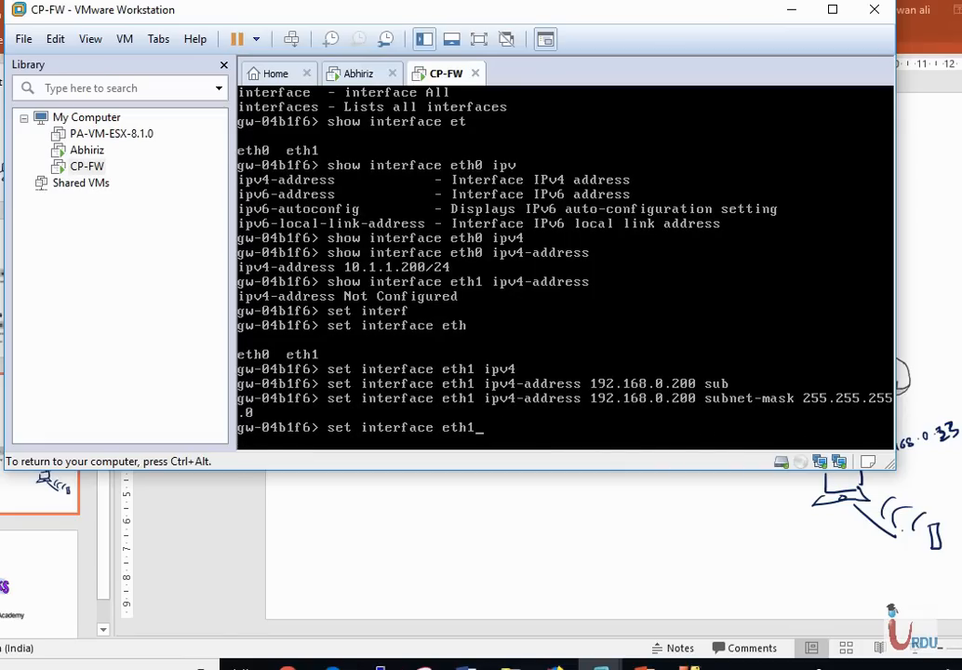
type("st")
key("Tab")
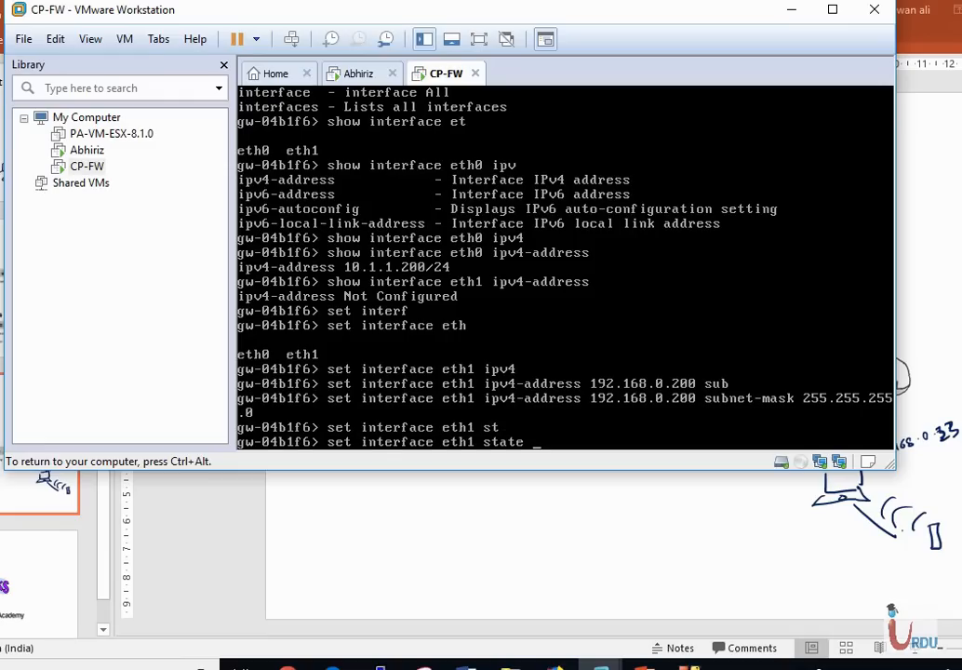
type("on")
key("Return")
key("Return")
key("Return")
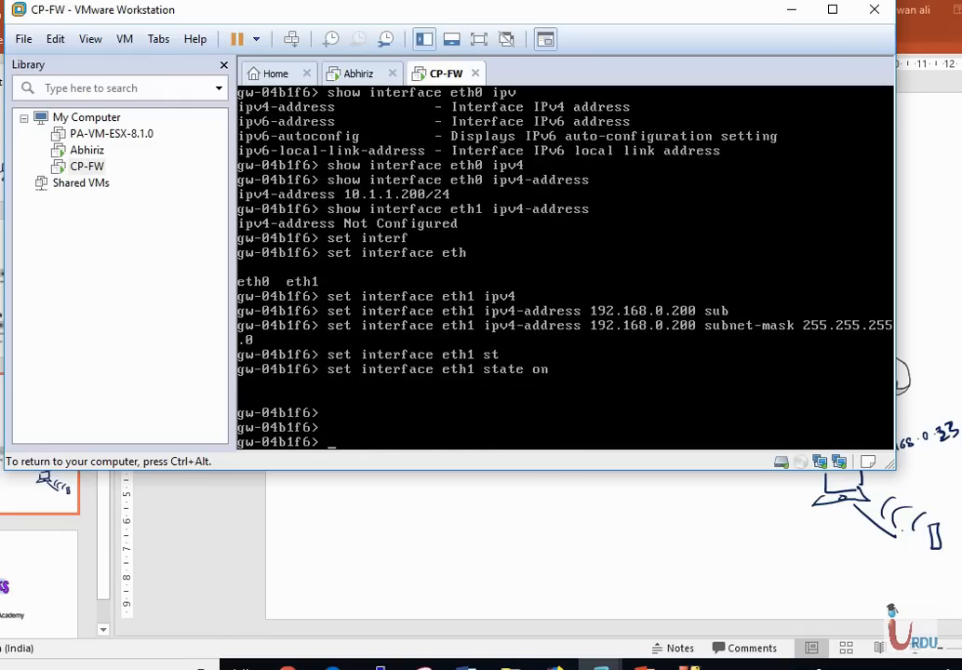
Confirm eth1 now reports 192.168.0.200/24
key("Up")
key("Up")
key("Up")
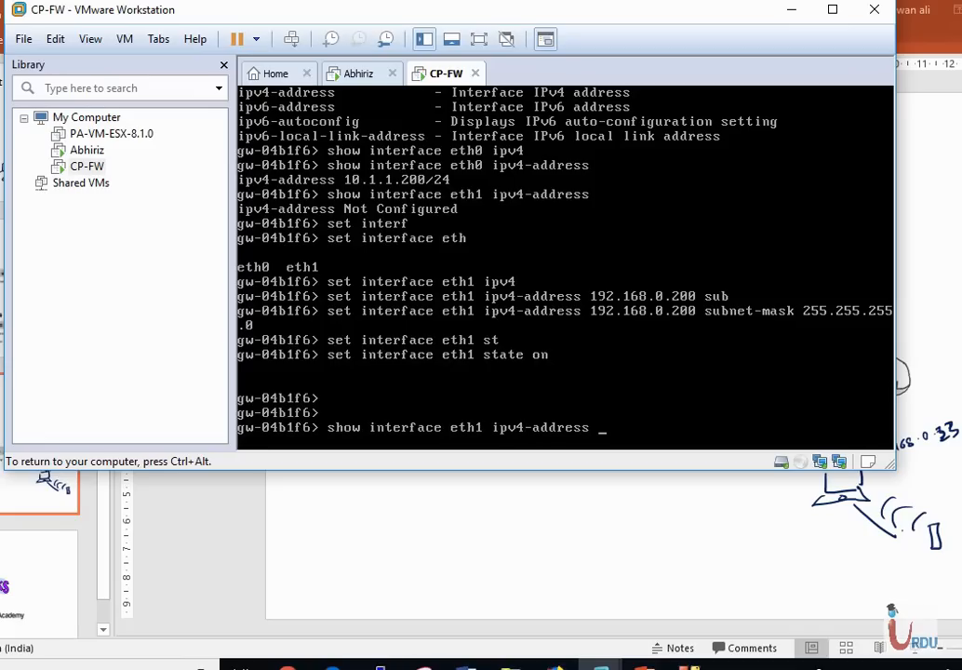
key("Return")
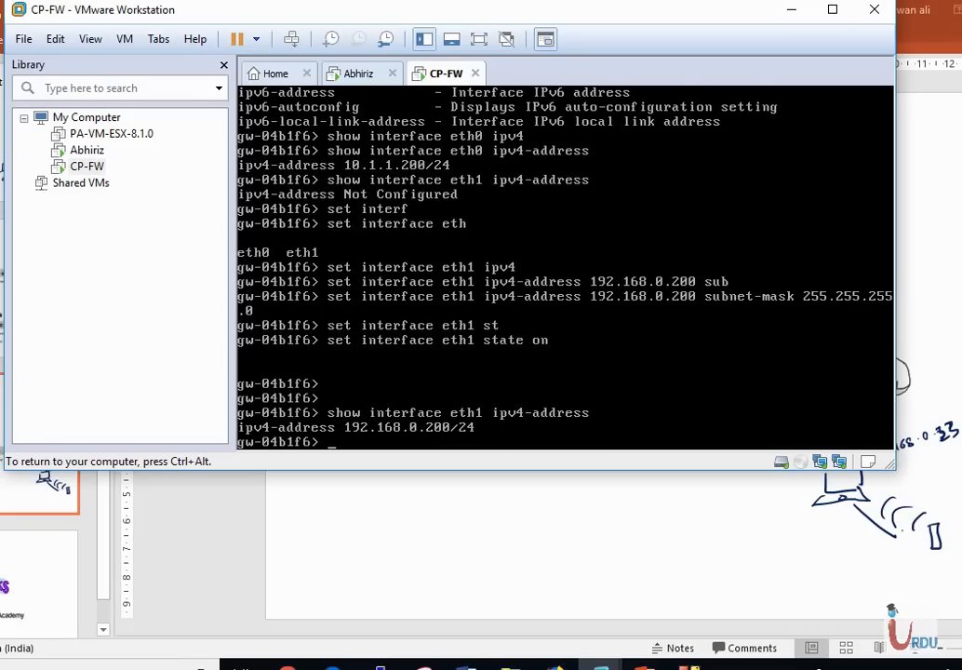
key("Return")
key("Return")
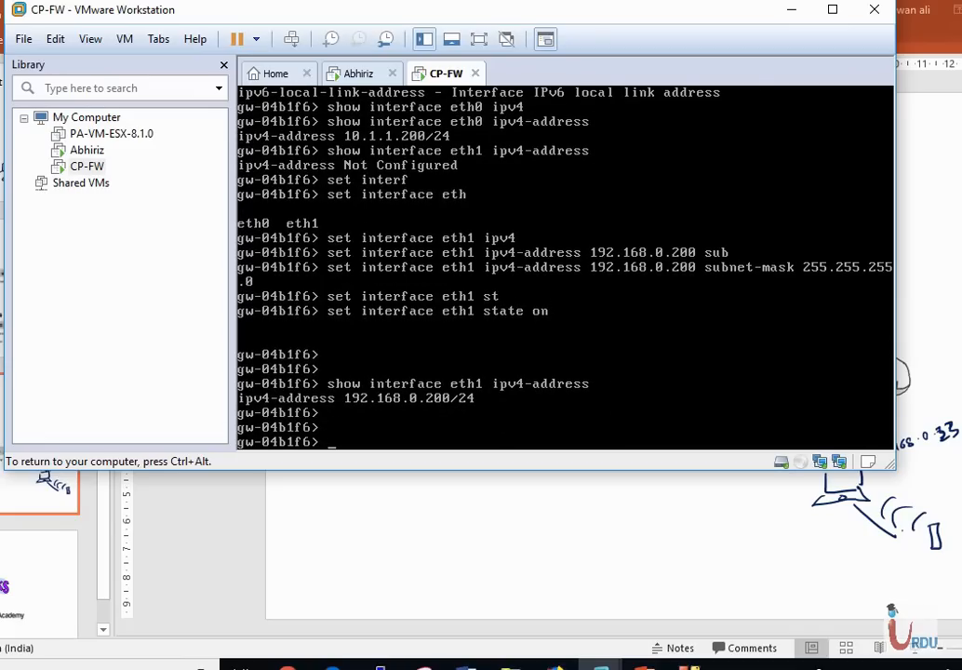
List every interface's details with 'show interfaces all', paging through the output
key("Up")
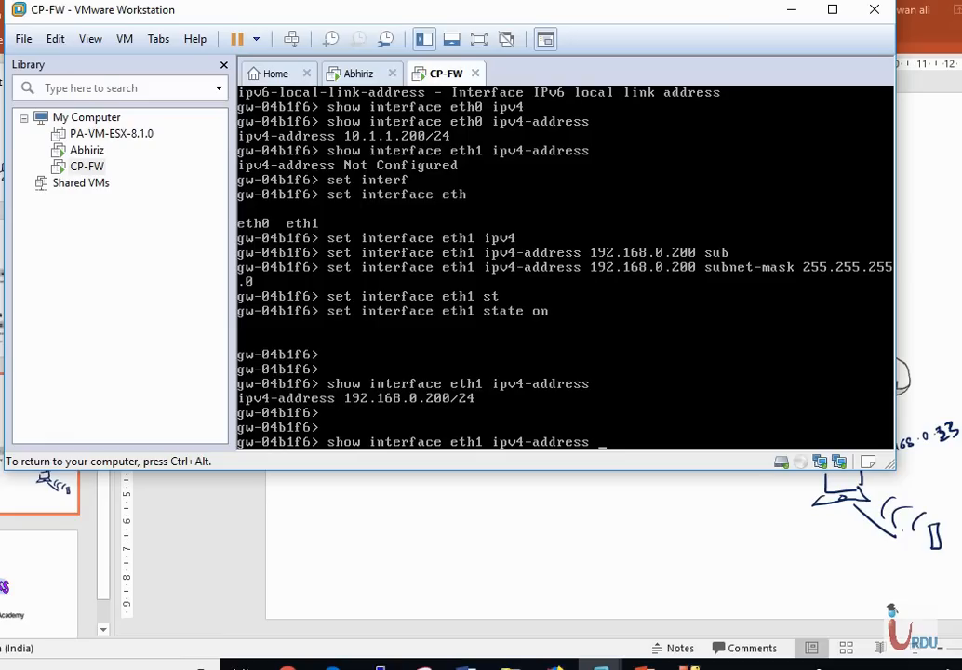
key("BackSpace")
key("BackSpace")
key("BackSpace")
key("BackSpace")
key("BackSpace")
key("BackSpace")
key("BackSpace")
key("BackSpace")
key("BackSpace")
key("BackSpace")
key("BackSpace")
key("BackSpace")
key("BackSpace")
key("BackSpace")
key("BackSpace")
key("BackSpace")
key("BackSpace")
key("BackSpace")
type("all")
key("BackSpace")
key("BackSpace")
key("BackSpace")
key("BackSpace")
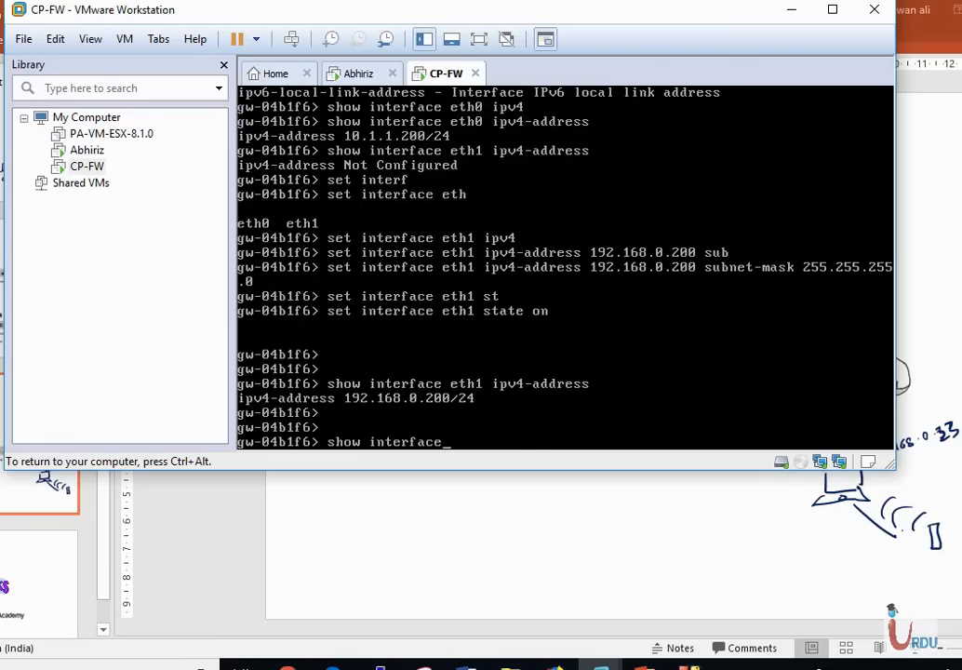
type("s all")
key("Return")
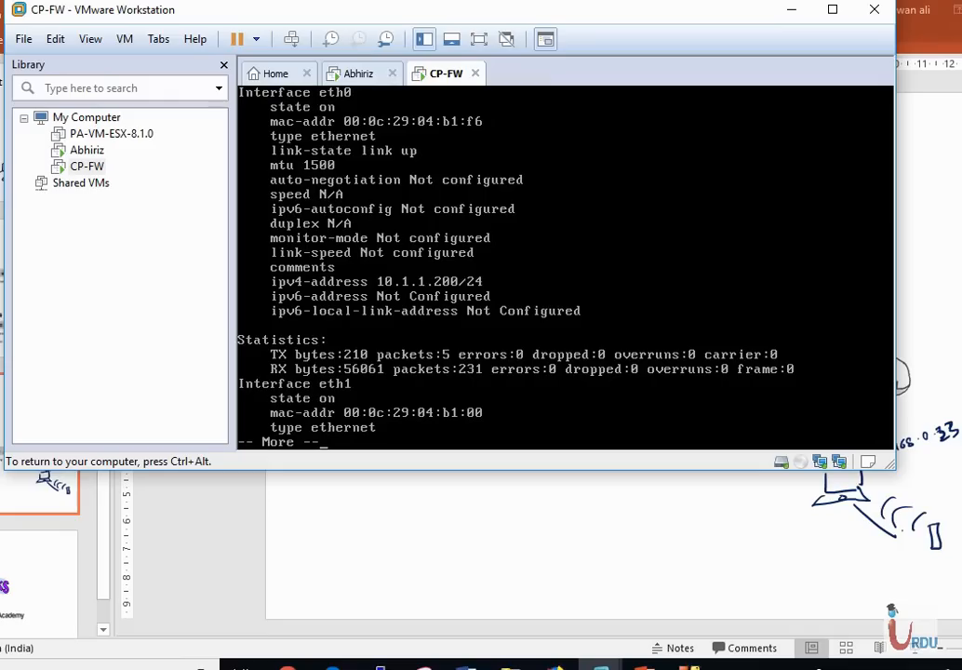
key("space")
key("space")
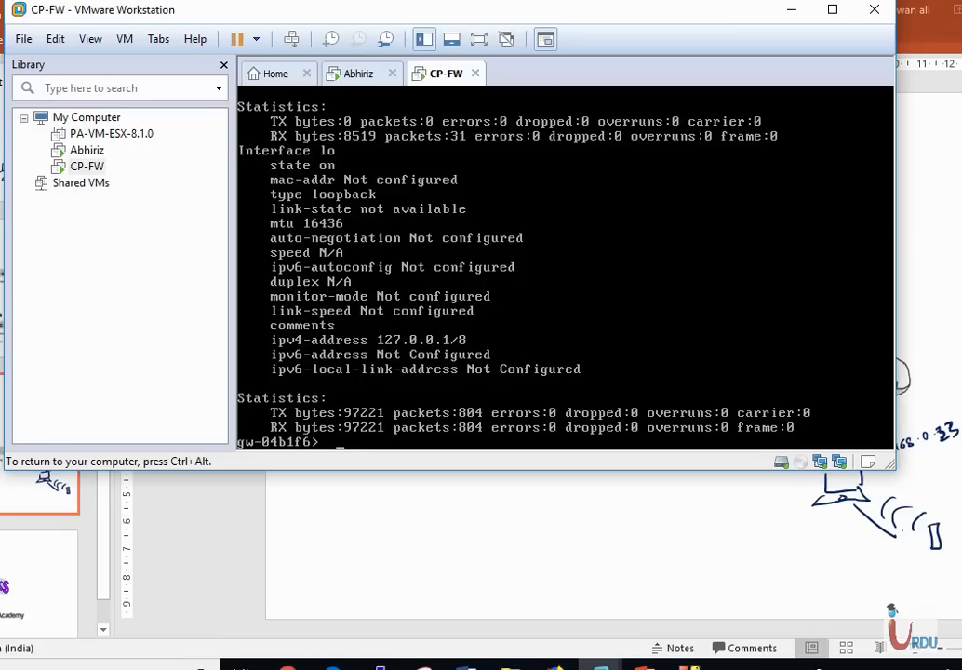
key("Return")
key("Return")
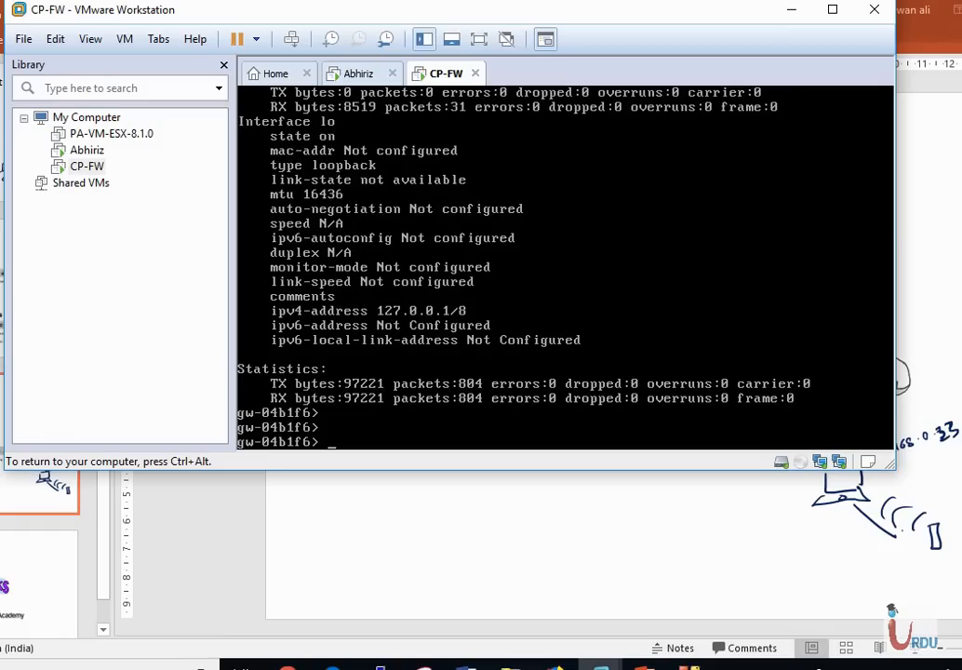
key("ctrl+alt")
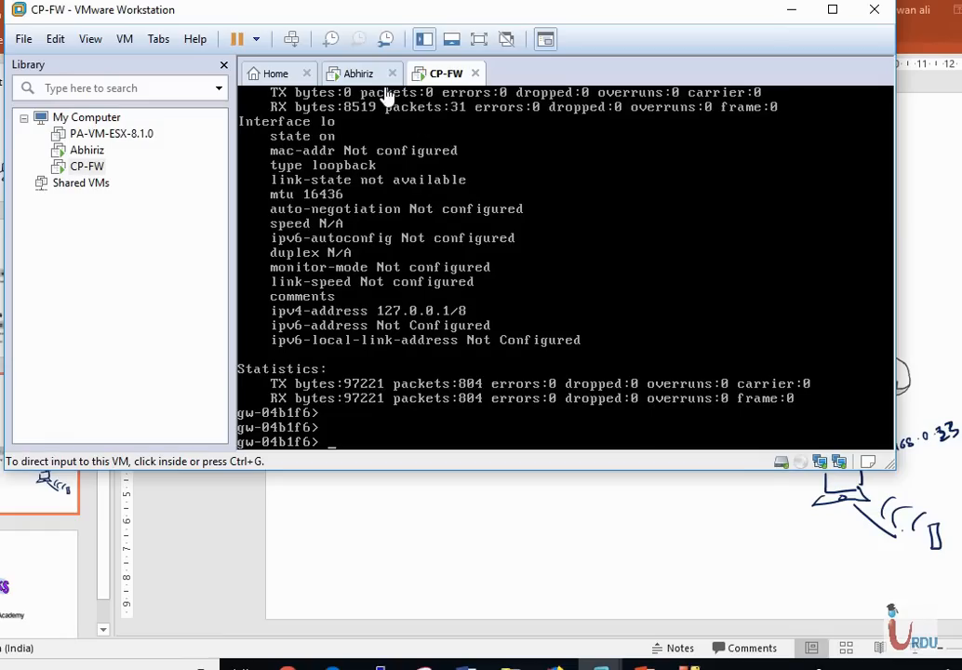
Switch to the Abhiriz Windows VM and send Ctrl+Alt+Del to reach sign-in
left_click(359, 74)
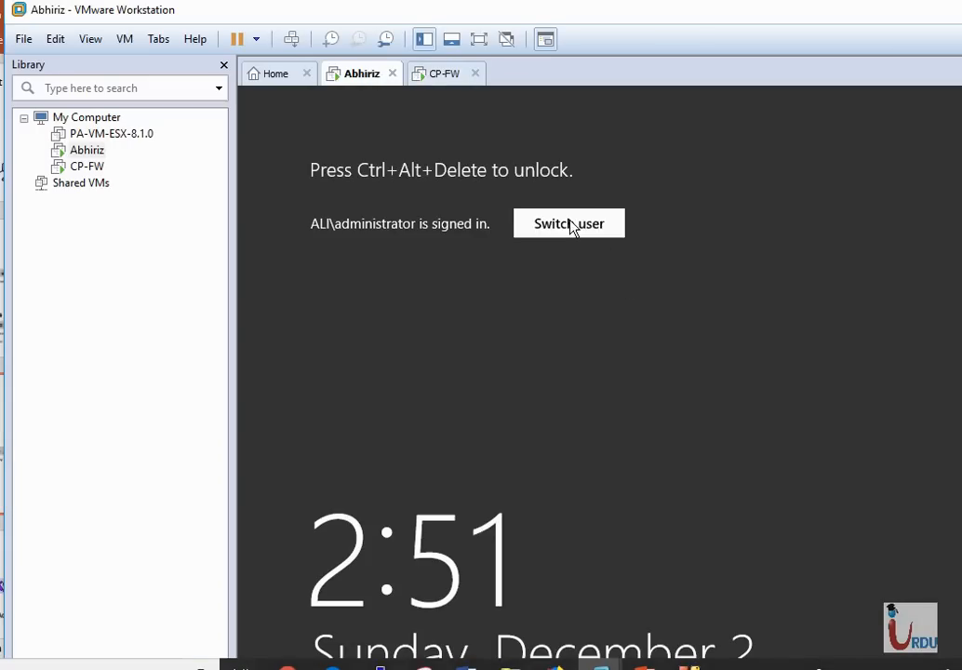
left_click(571, 224)
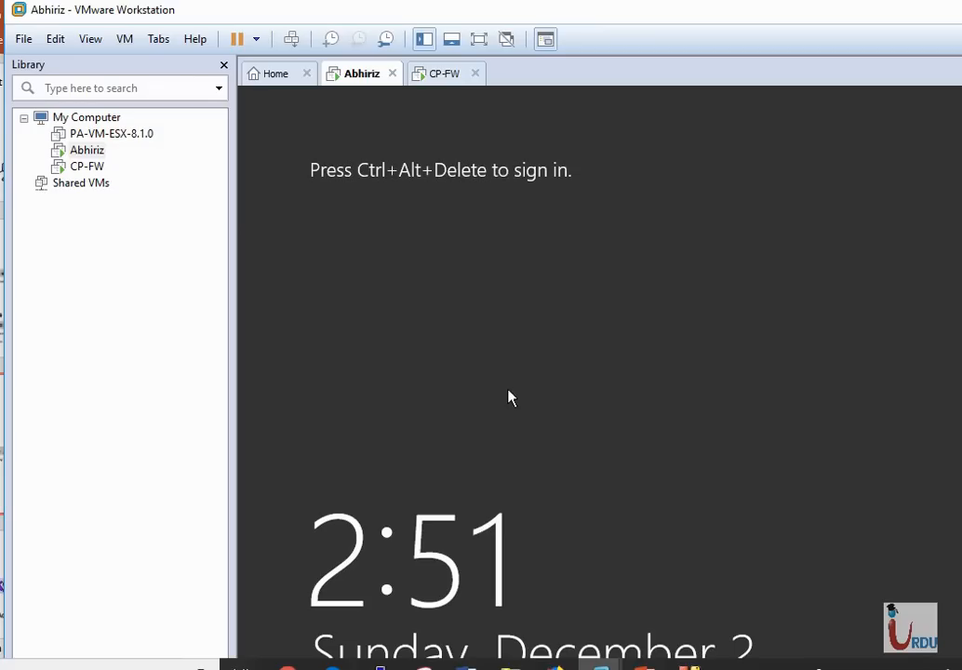
left_click(90, 42)
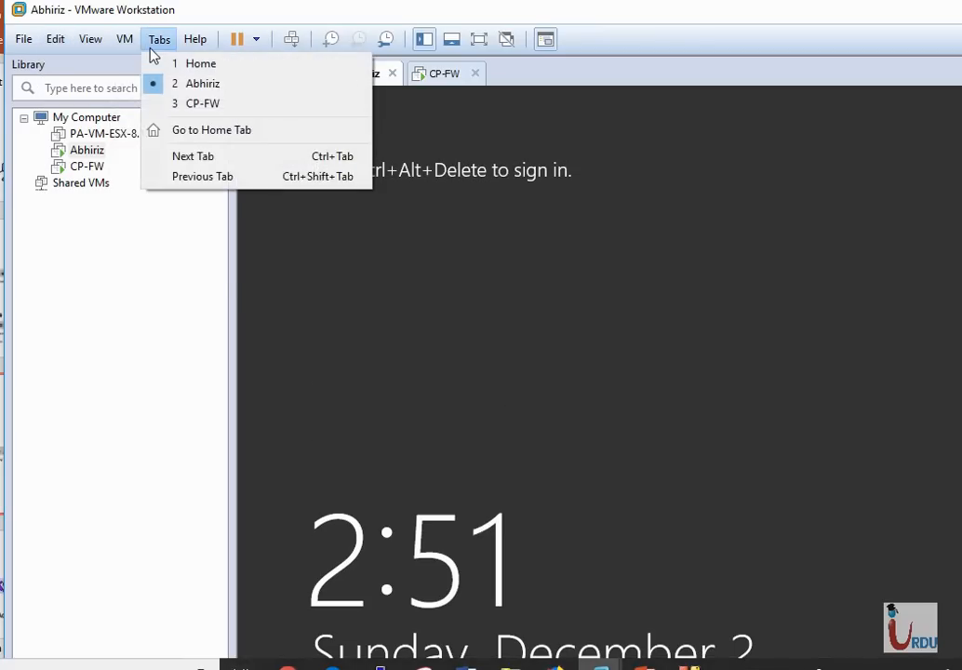
mouse_move(120, 52)
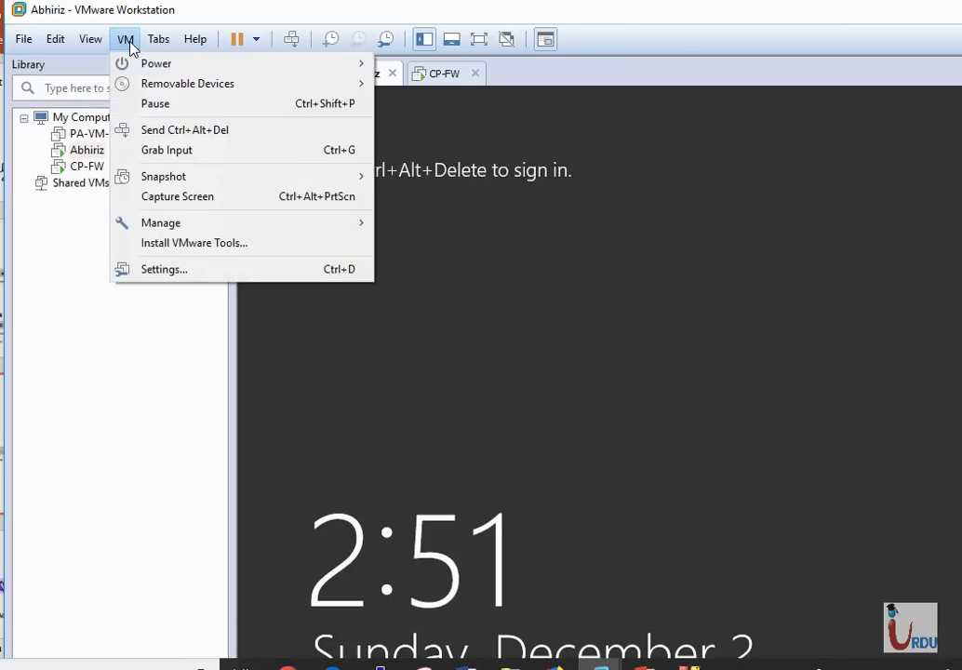
left_click(156, 130)
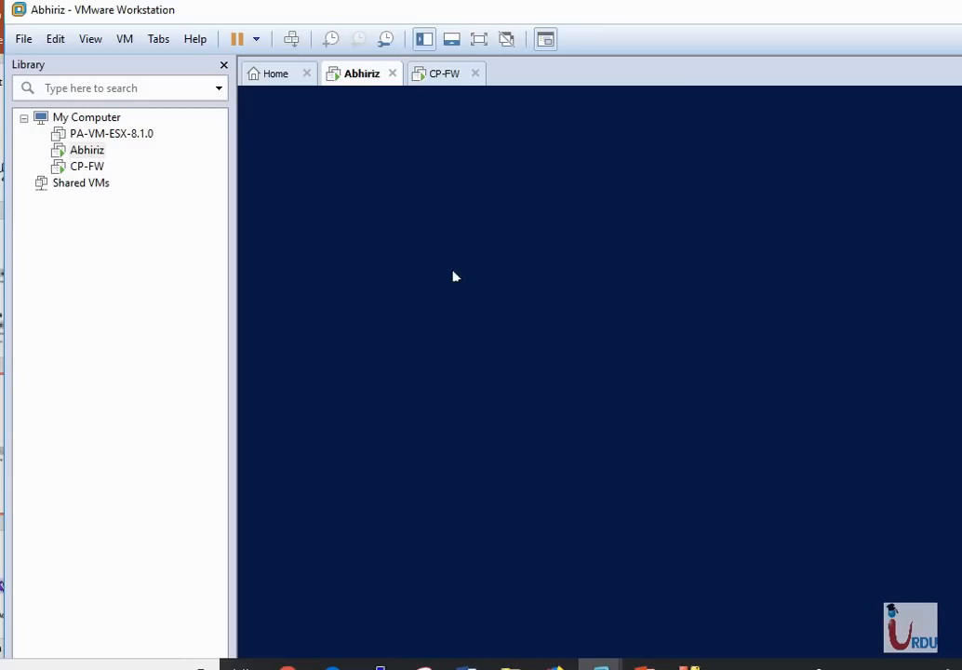
Sign in to the Windows account with its password, retrying after an incorrect entry
left_click(627, 372)
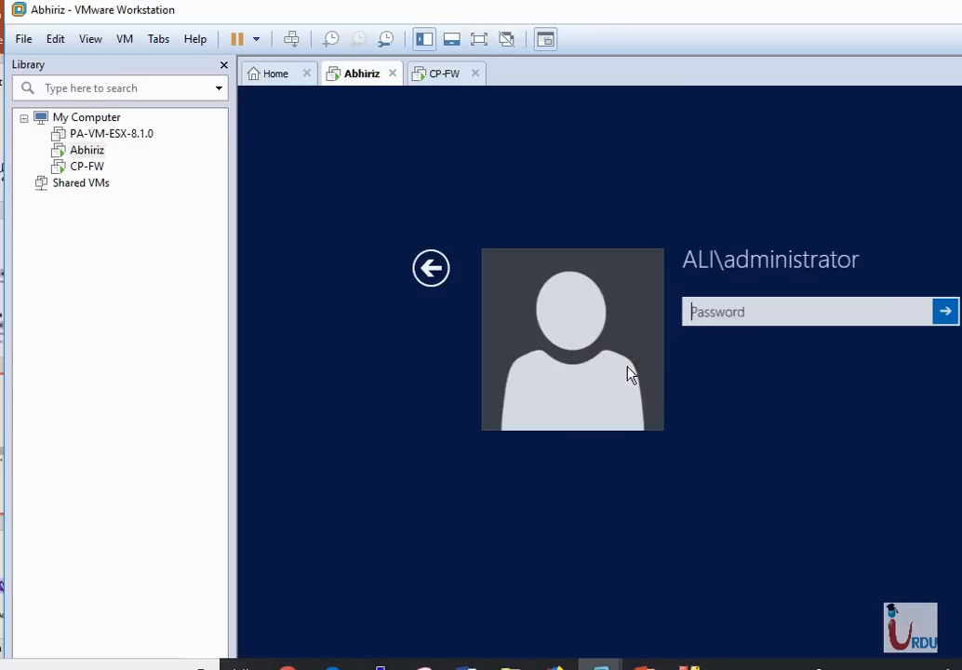
type("••••")
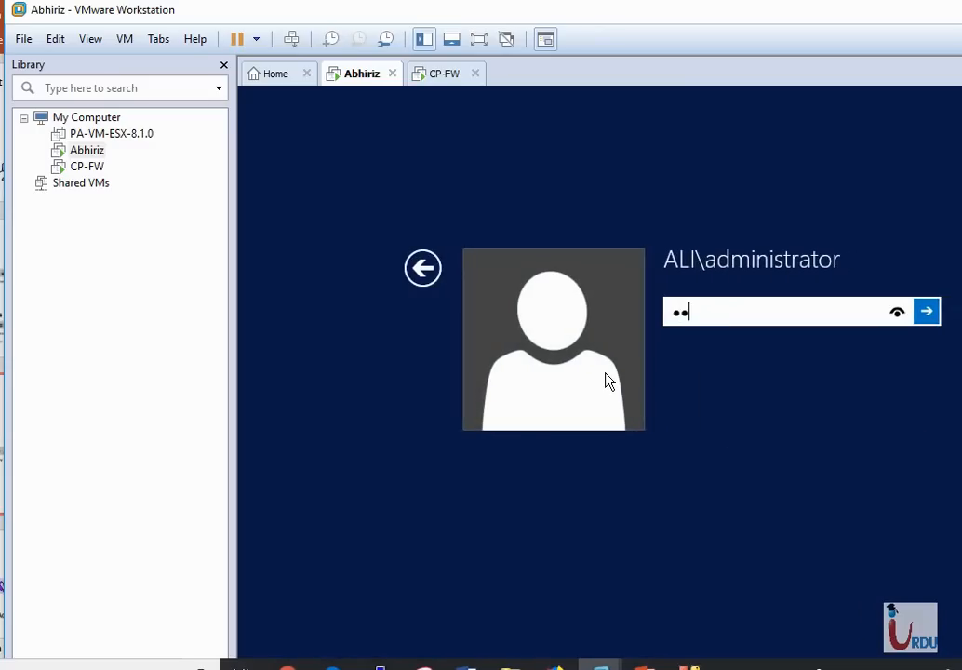
type("••••")
key("BackSpace")
key("BackSpace")
key("BackSpace")
key("BackSpace")
key("BackSpace")
key("BackSpace")
key("BackSpace")
key("BackSpace")
type("•••••")
key("Return")
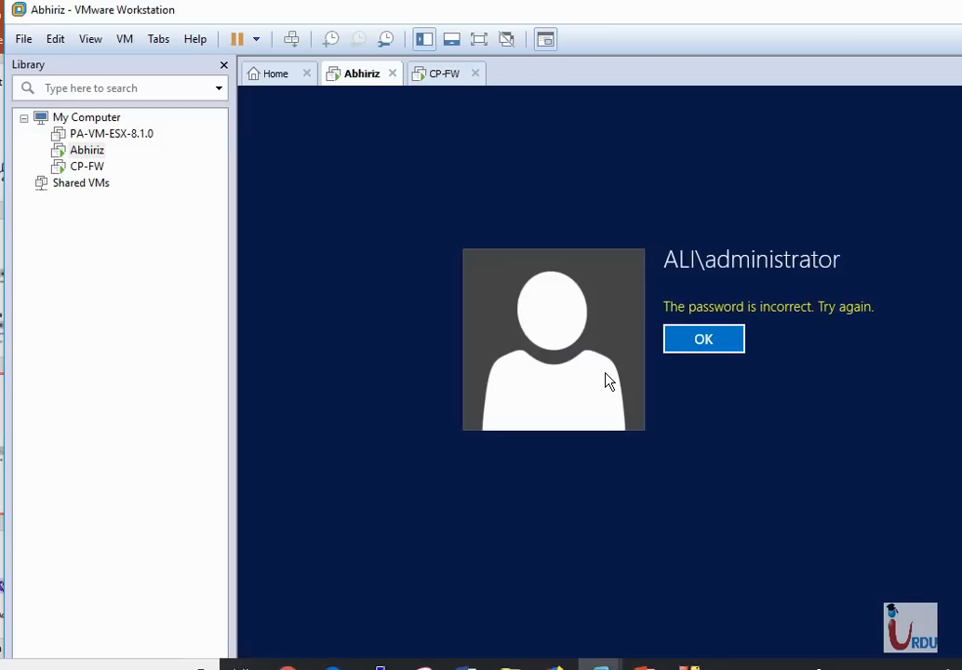
key("Return")
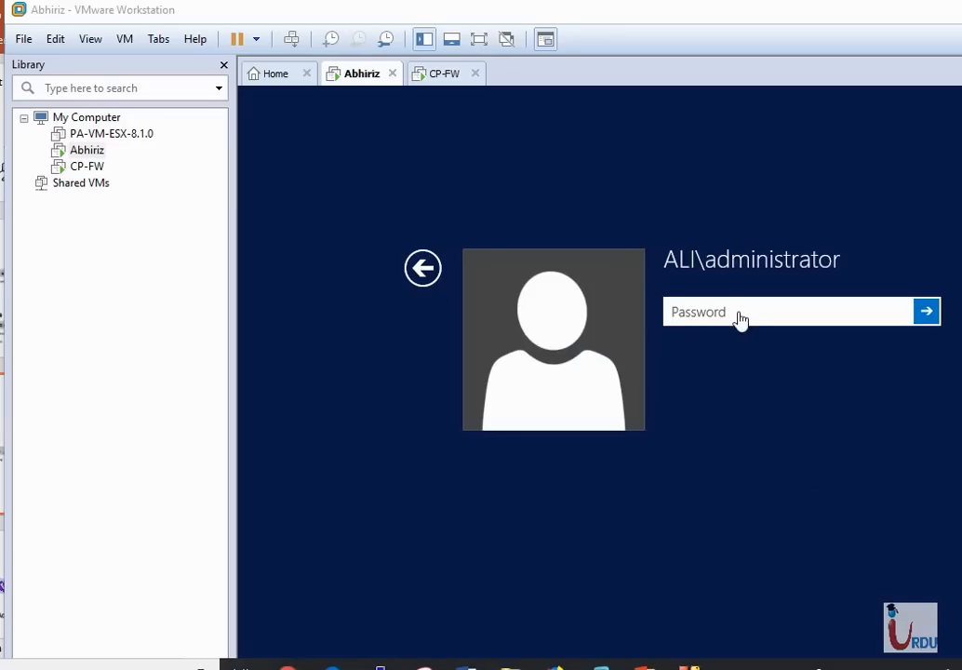
type("•••")
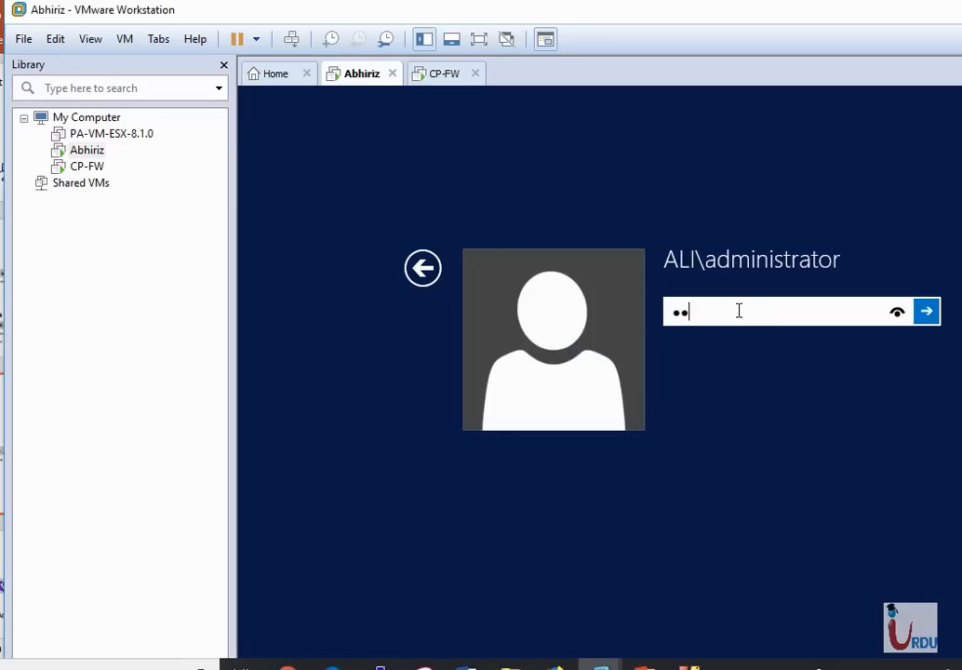
type("•••••")
key("Return")
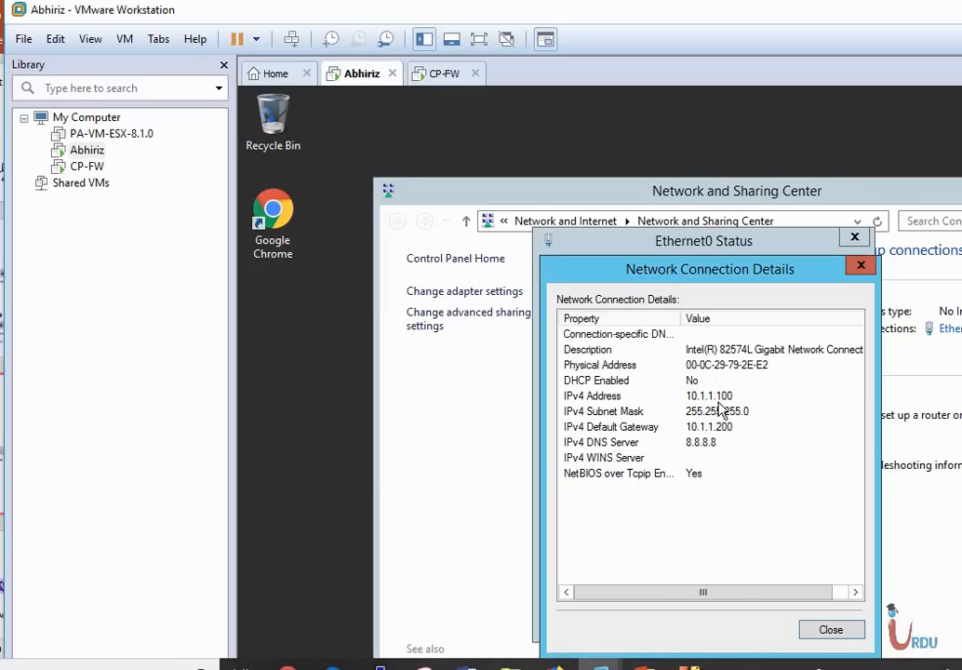
Ping 10.1.1.100 from the CP-FW console, getting 4 of 4 replies with 0% loss
left_click(446, 74)
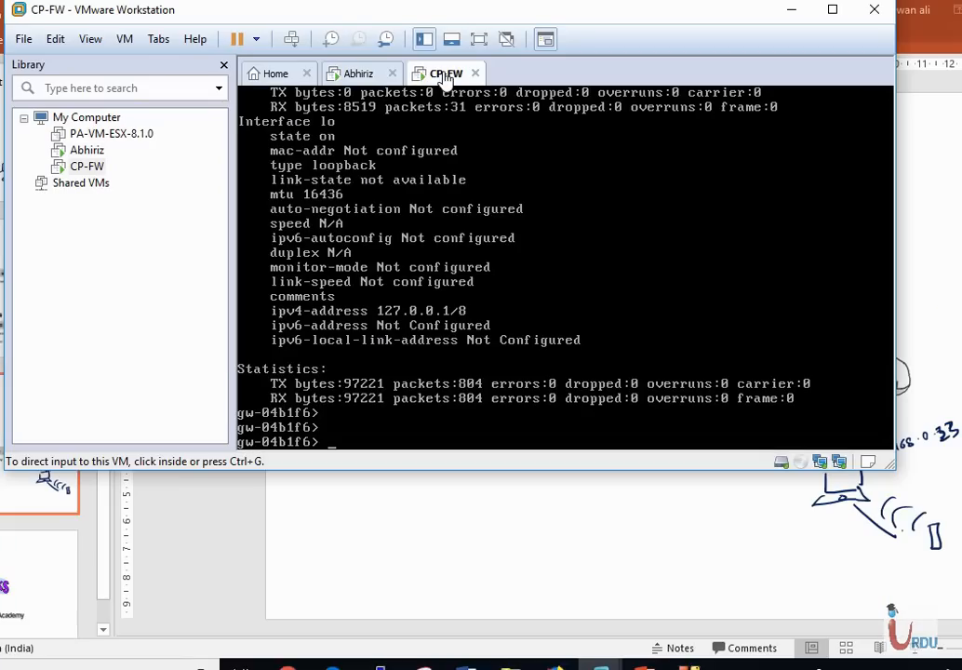
left_click(549, 306)
type("ping 10.")
type("1.1.1.100")
key("Return")
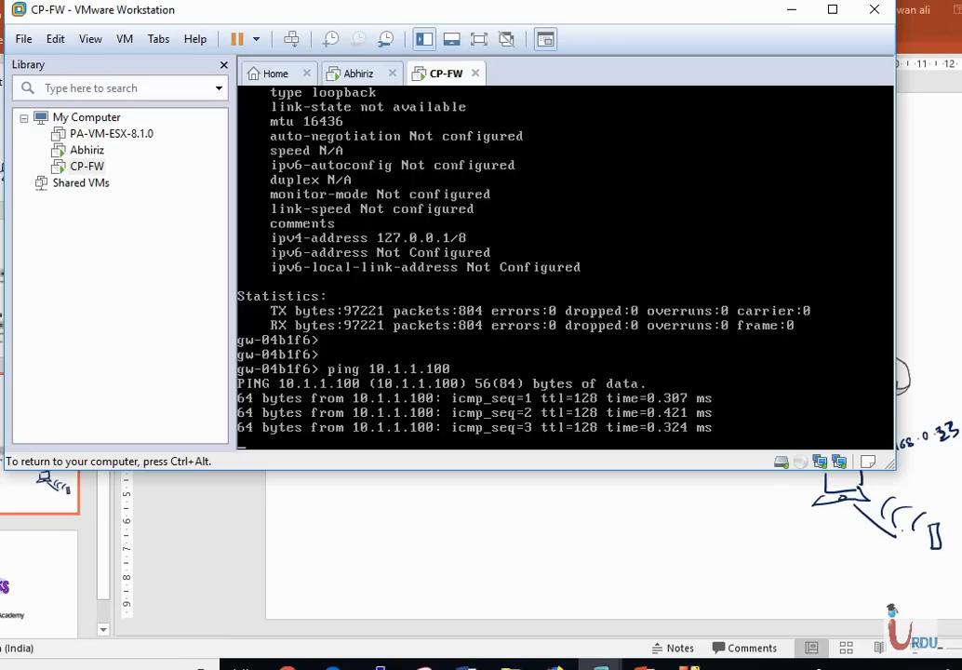
key("ctrl+c")
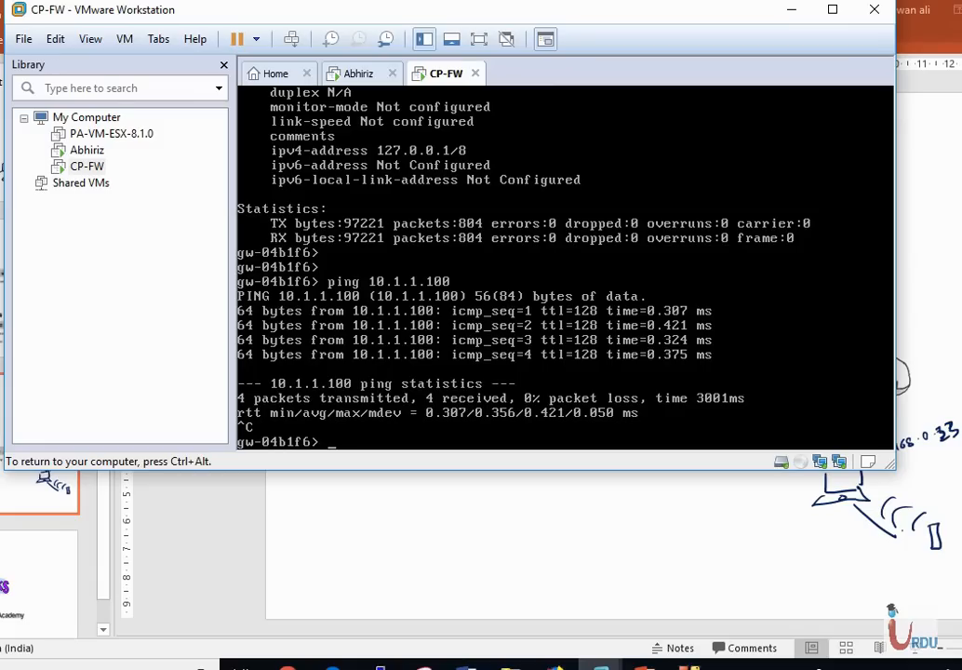
key("ctrl+alt")
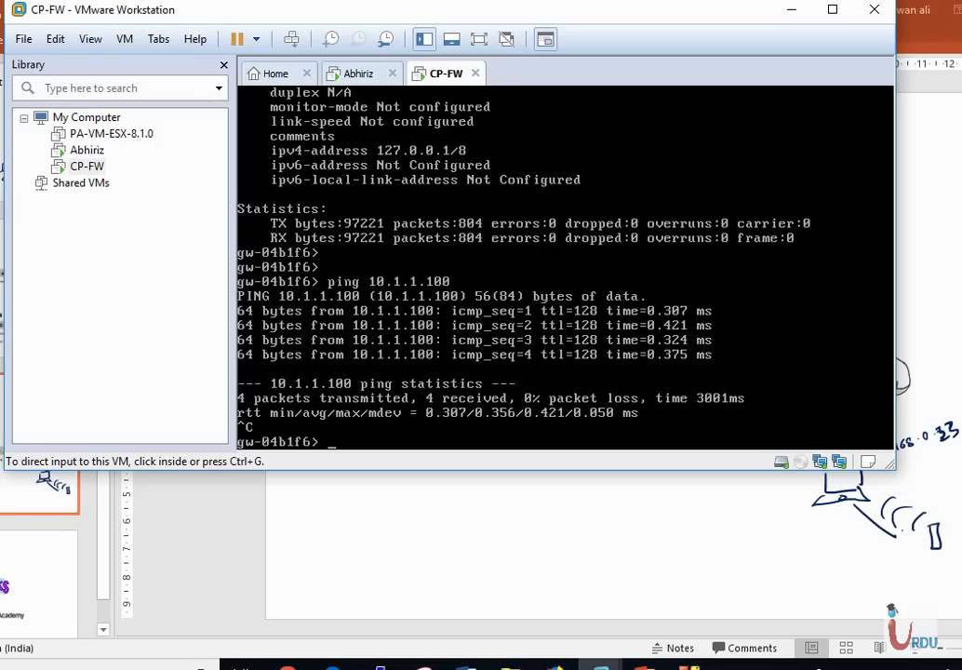